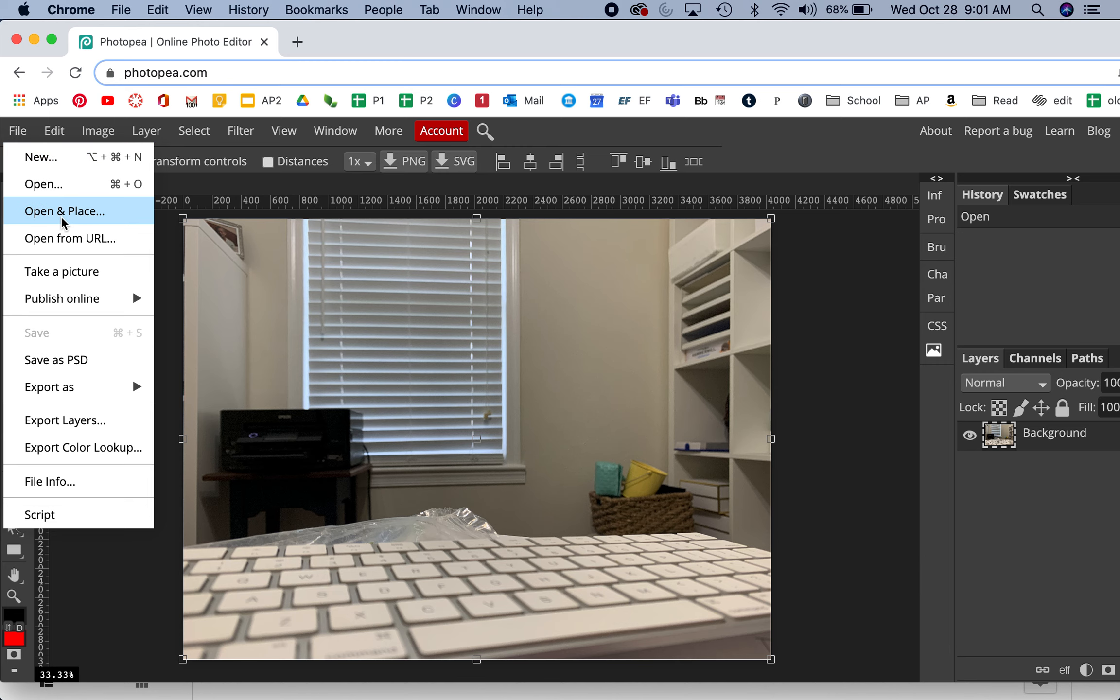
- Place IMG_6123.JPG from the Downloads folder as a new layer above the background photo
left_click(61, 212)
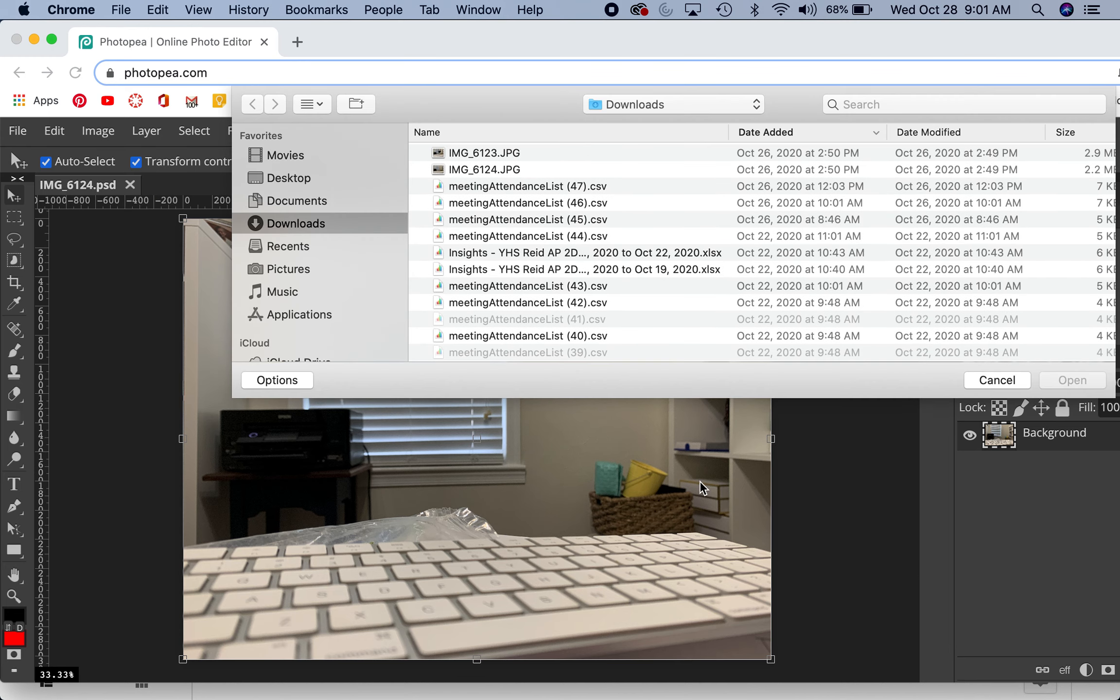
left_click(478, 153)
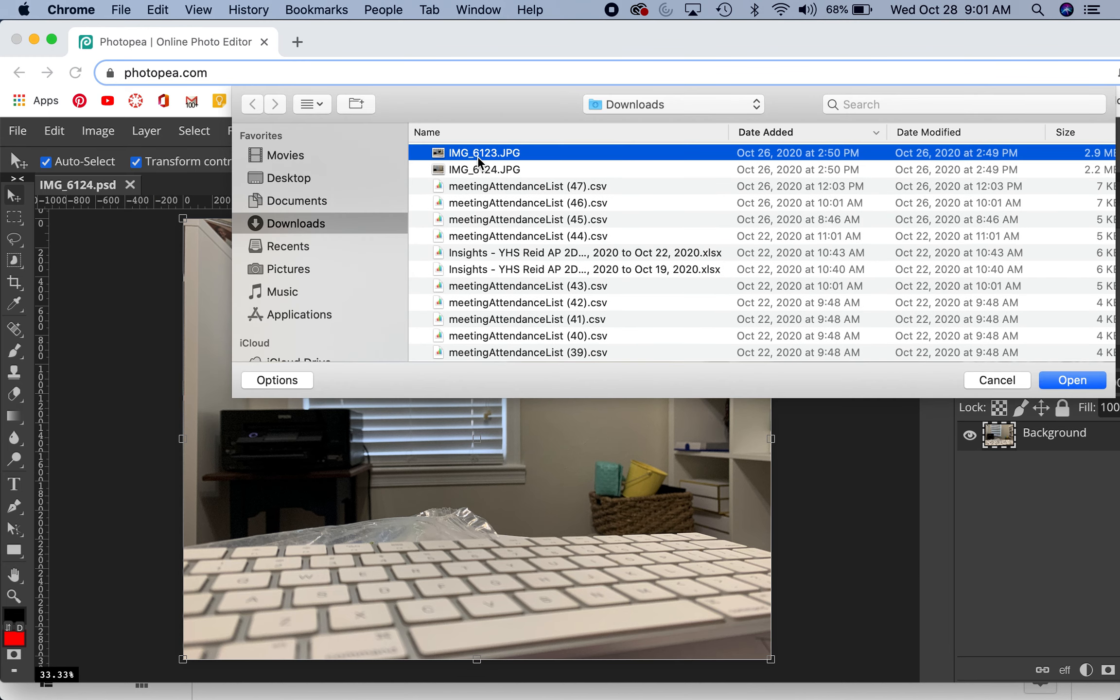
left_click(1068, 380)
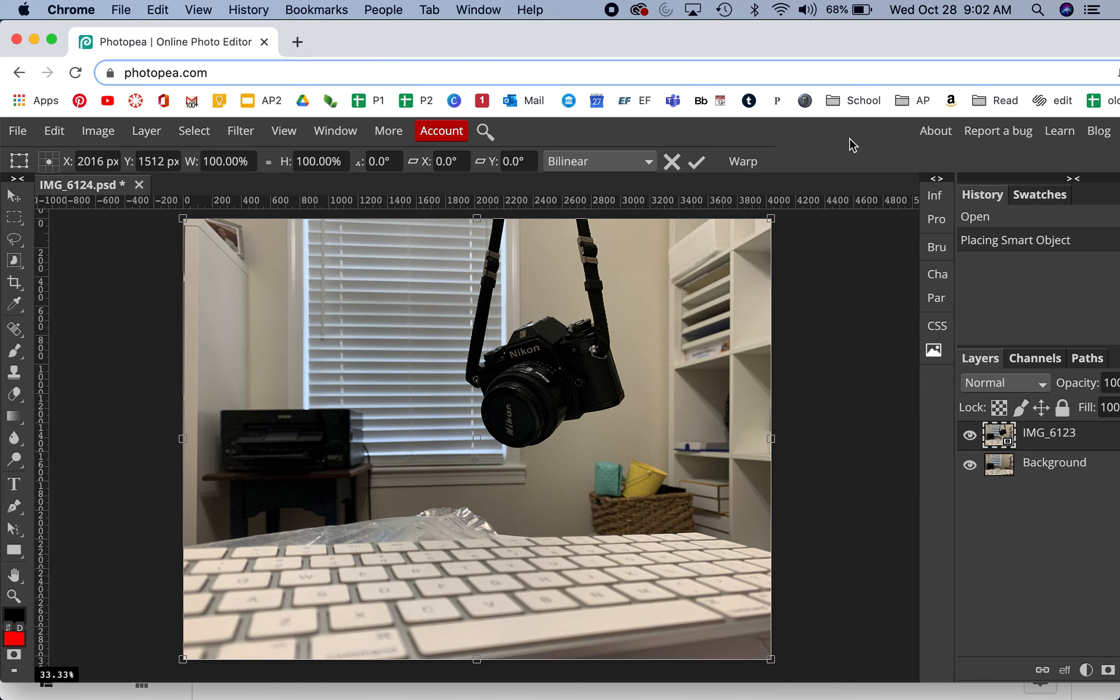
- Add a raster mask to the IMG_6123 layer and make the mask thumbnail the active target
mouse_move(843, 38)
left_mouse_down()
mouse_move(805, 35)
mouse_move(842, 31)
left_mouse_up()
left_click_drag(16, 247, 29, 247)
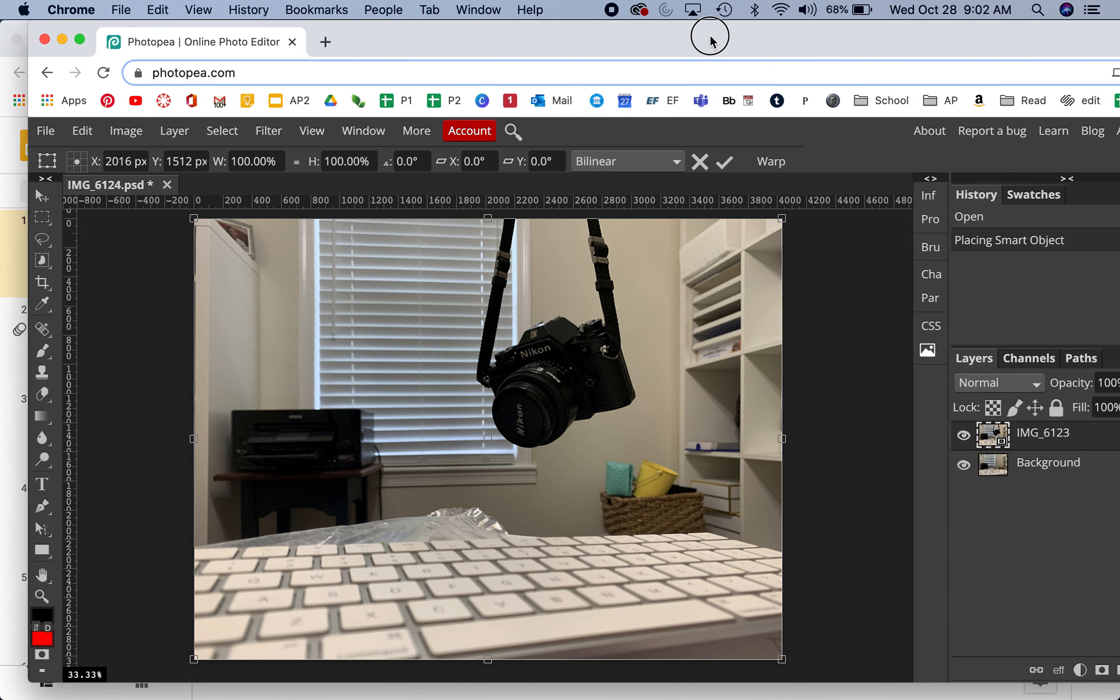
left_click_drag(710, 39, 685, 39)
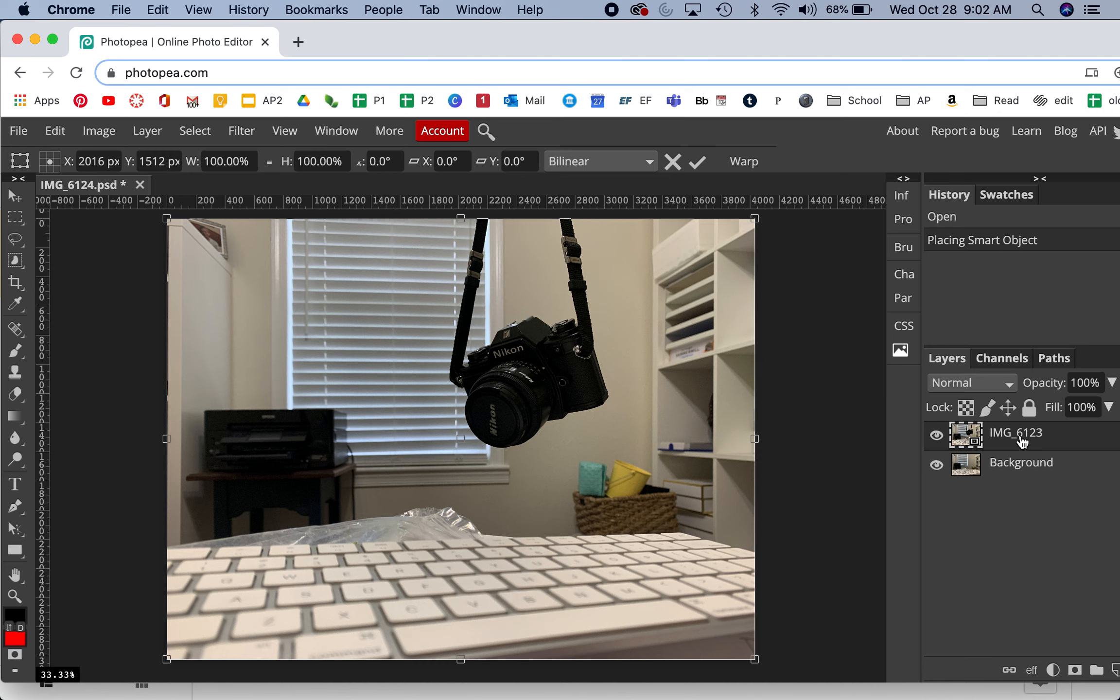
left_click(1074, 671)
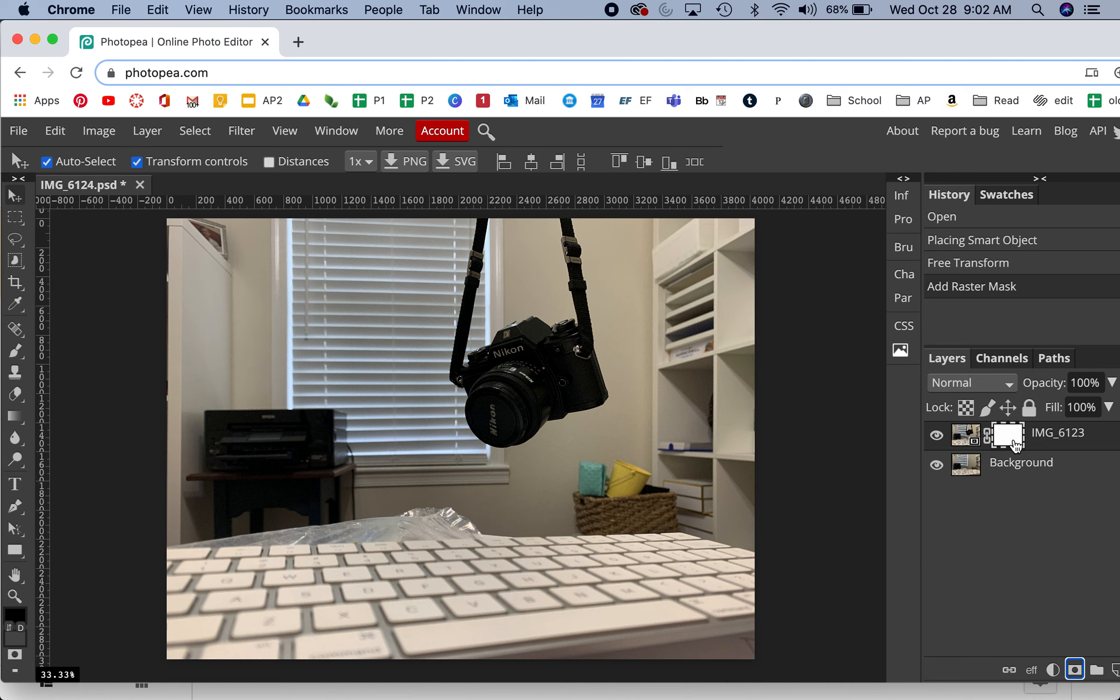
left_click(961, 435)
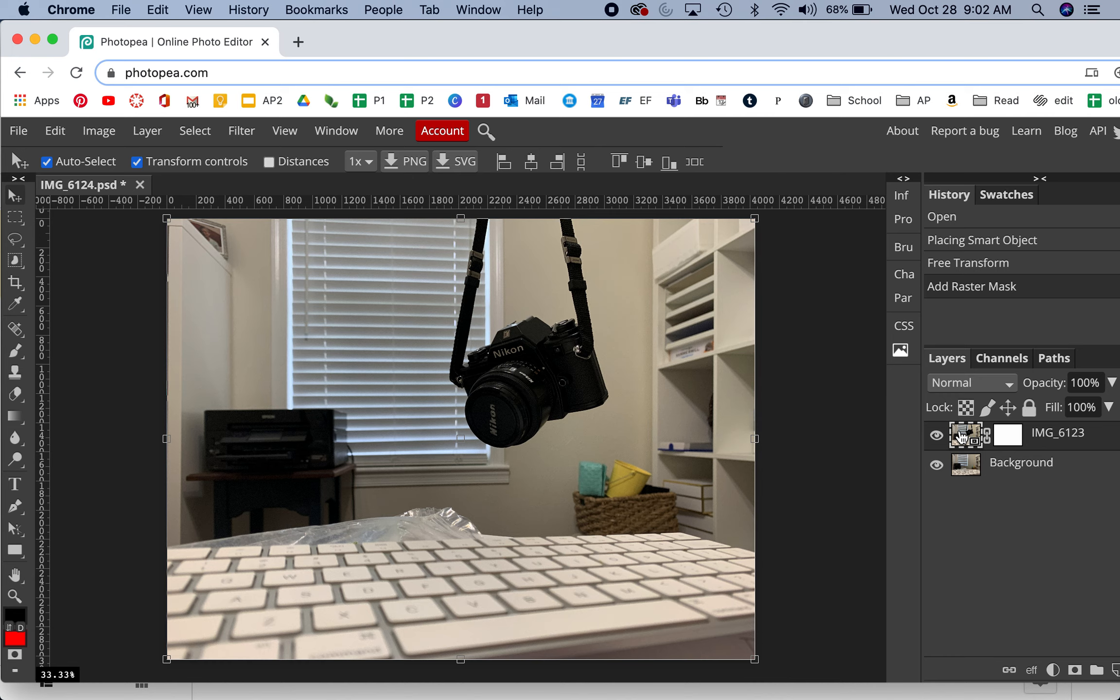
left_click(1012, 441)
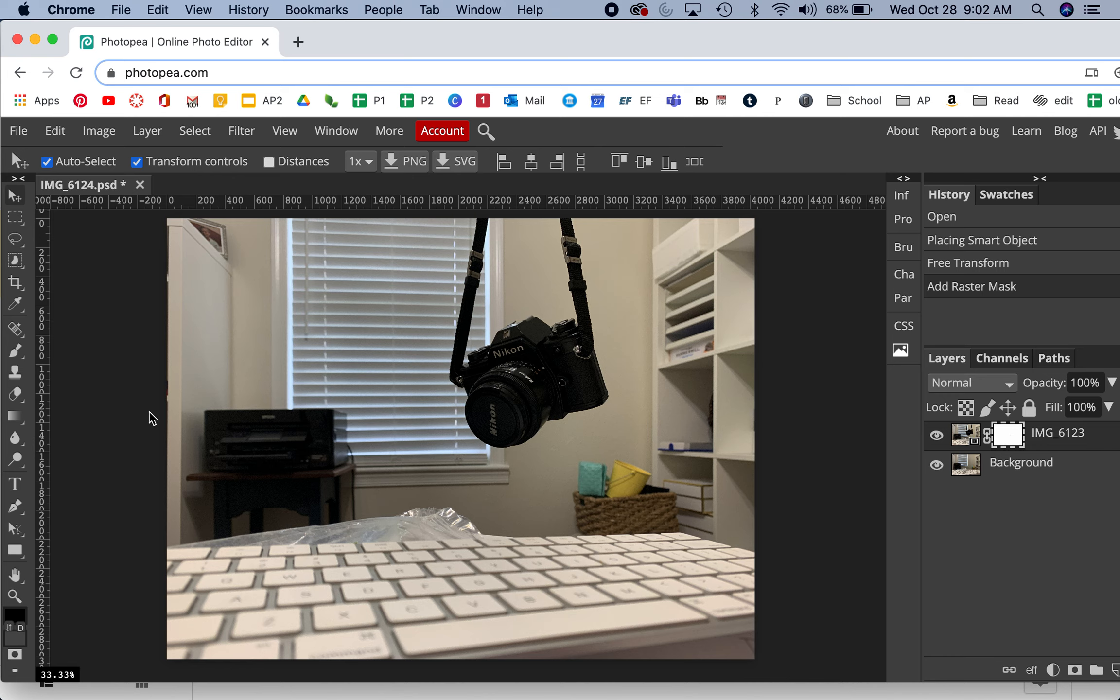
- Set up the Brush tool with a size of 175 px and a hardness of 57%
left_click(20, 349)
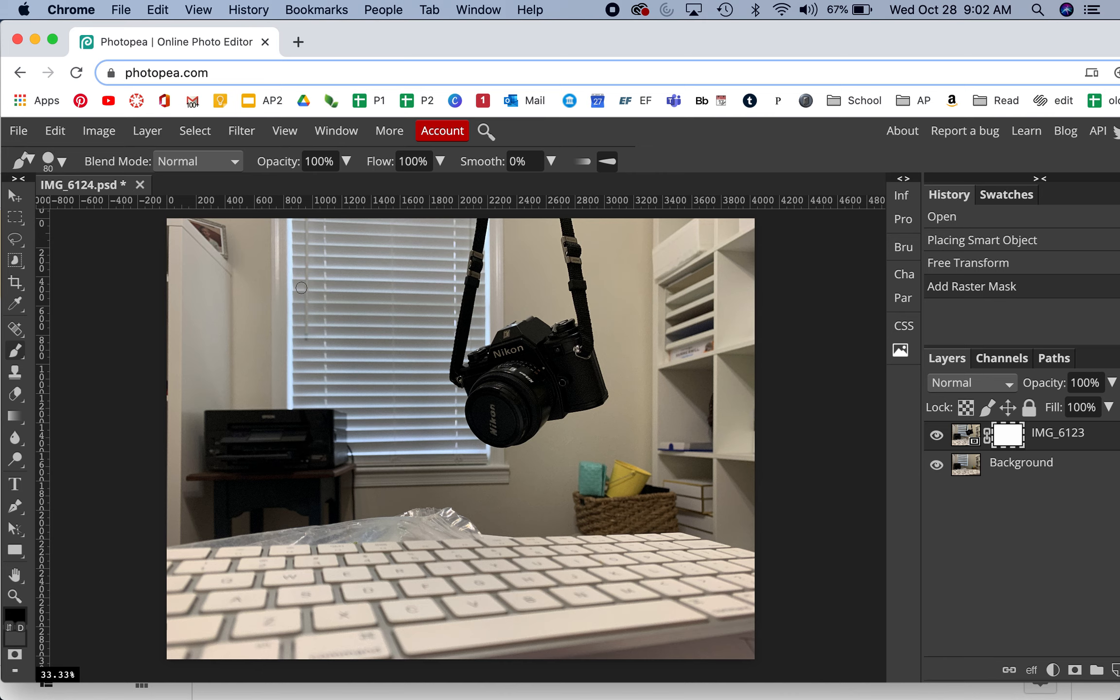
key("bracketright")
key("bracketright")
key("bracketright")
left_click(63, 161)
left_click_drag(240, 254, 161, 254)
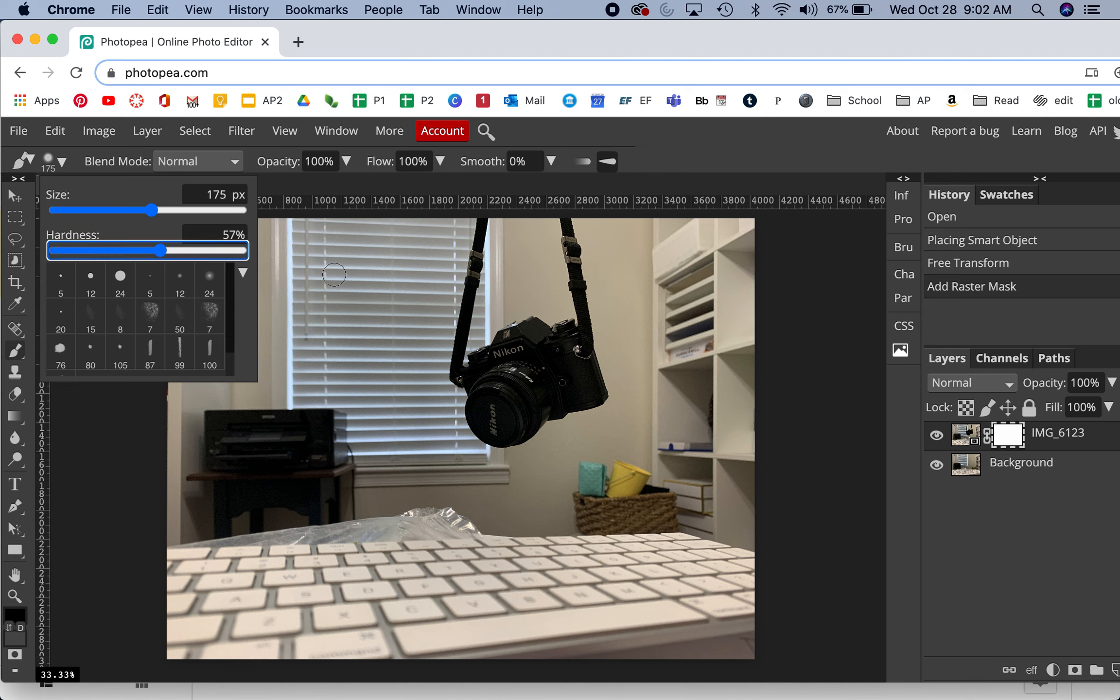
left_click(62, 165)
left_click(62, 165)
left_click(62, 165)
left_click(62, 165)
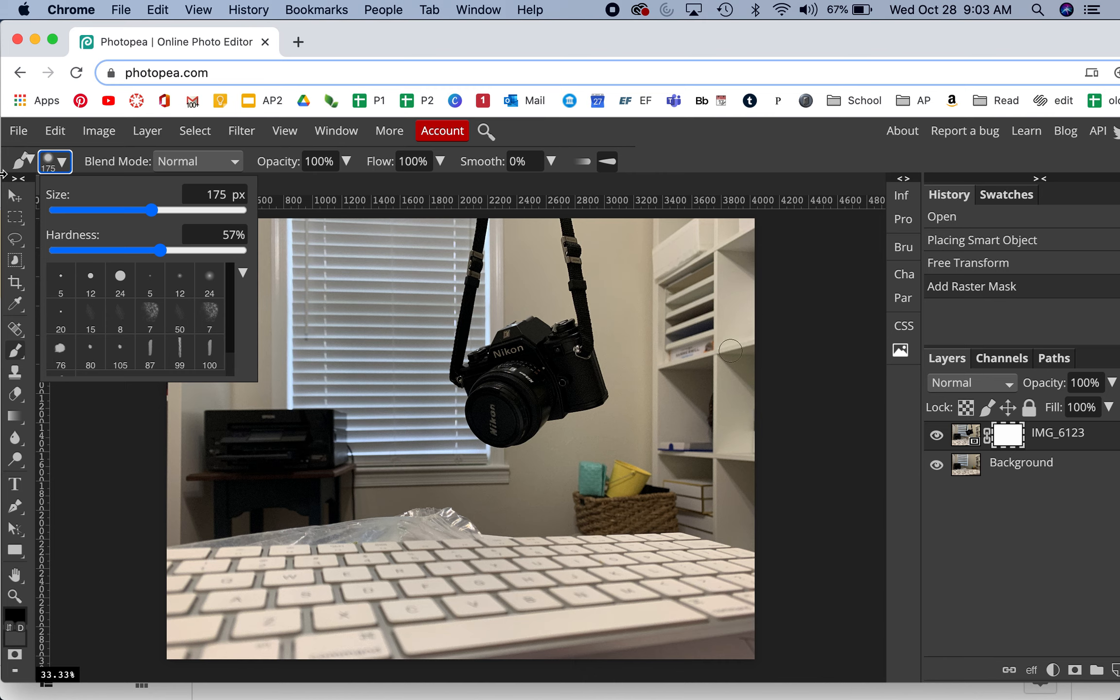
left_click(15, 217)
left_click(15, 195)
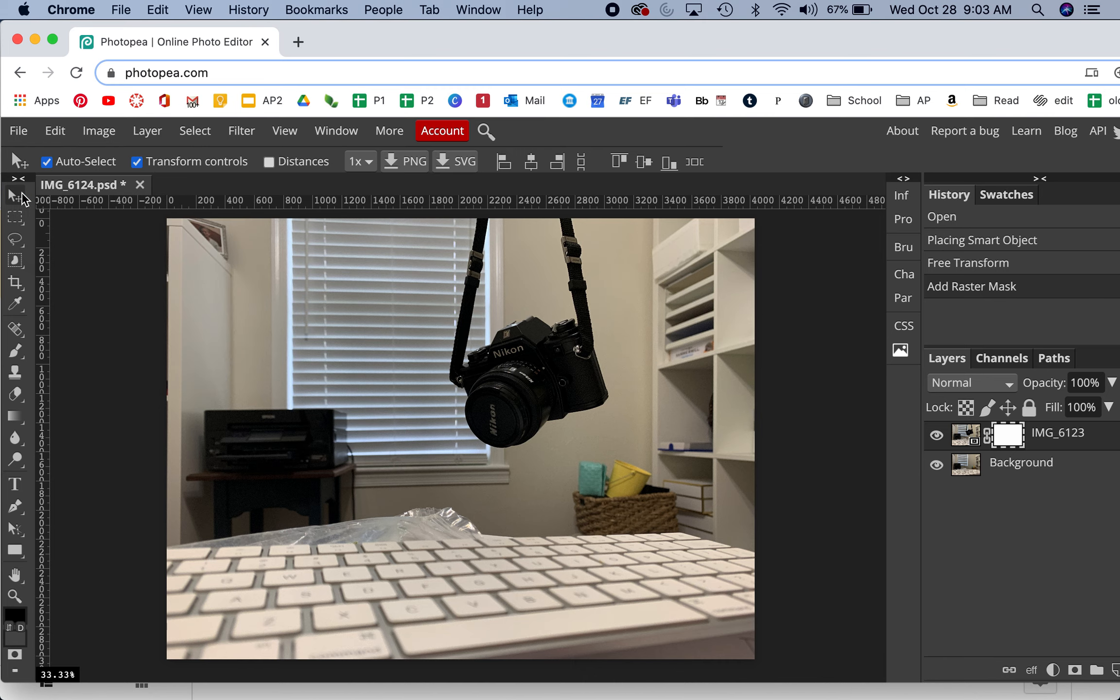
- Set the Brush tool's foreground color to black (000000) and the background color to white for mask painting
scroll(487, 327, "up", 10)
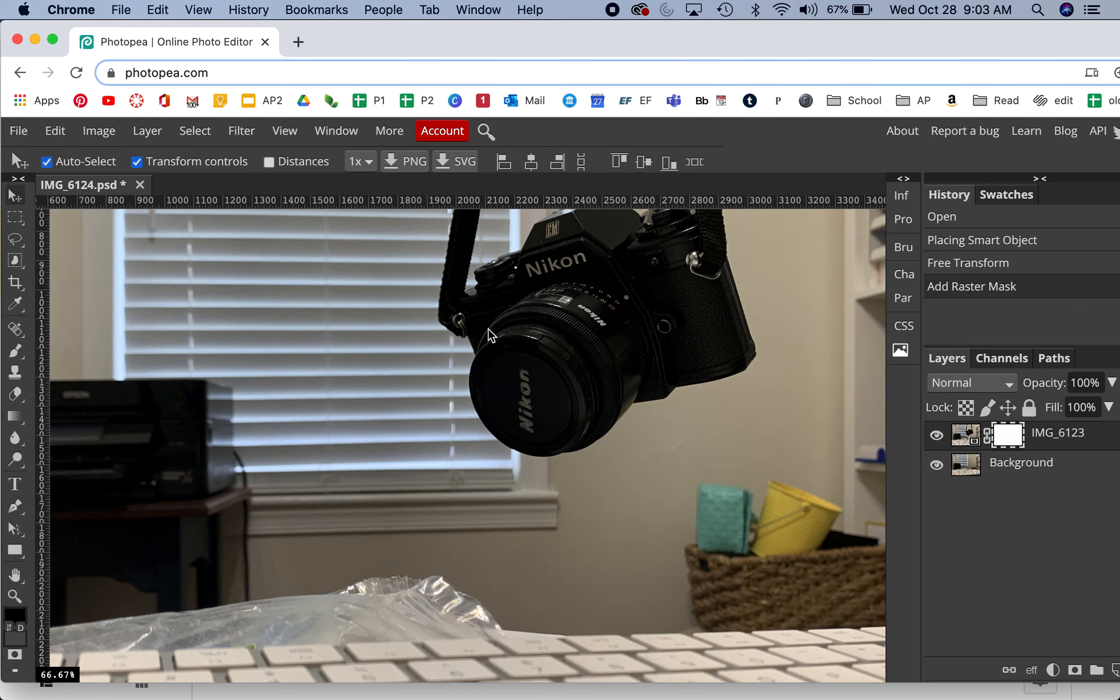
scroll(491, 334, "up", 3)
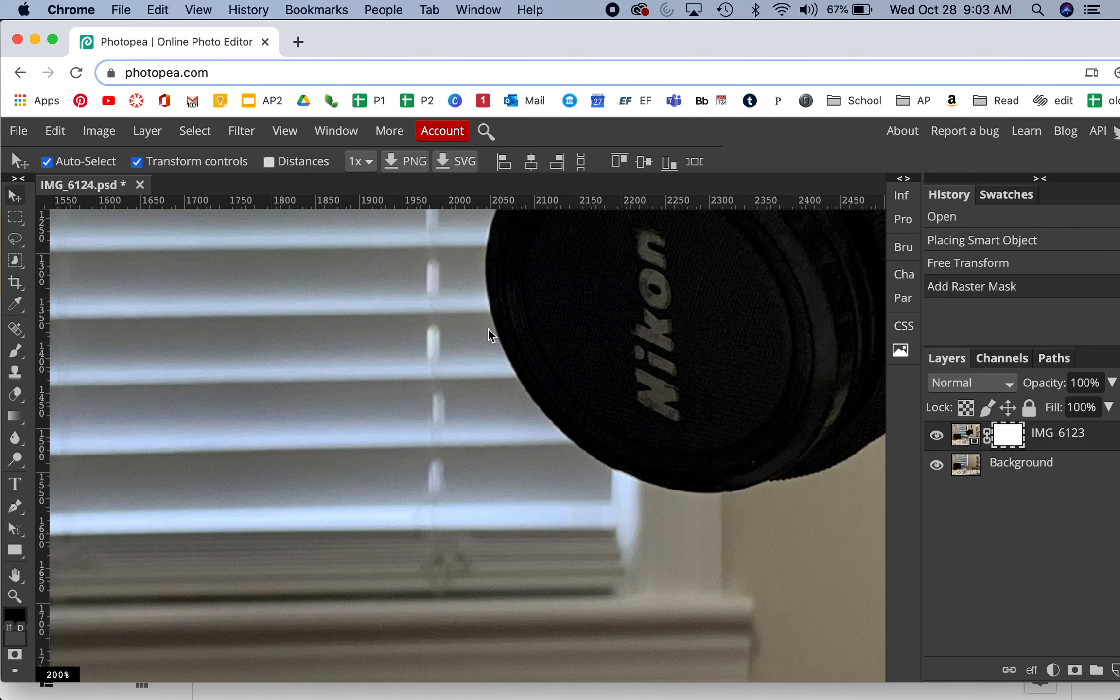
key("space")
left_click_drag(595, 320, 501, 657)
left_click_drag(464, 337, 467, 525)
left_click_drag(488, 304, 598, 408)
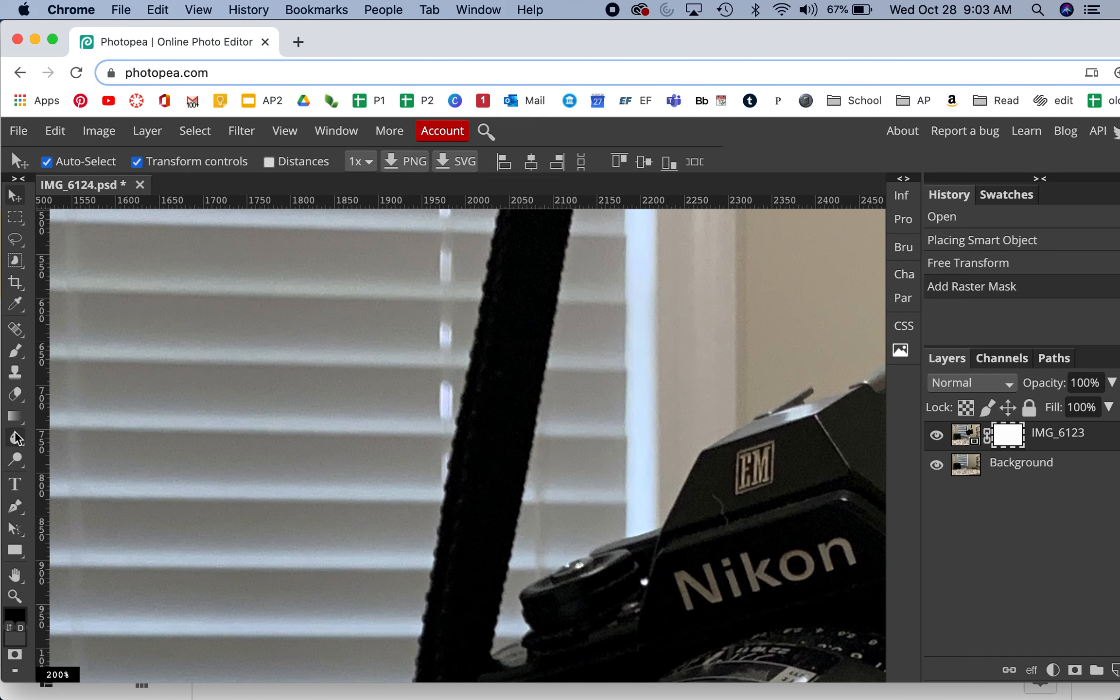
left_click(16, 349)
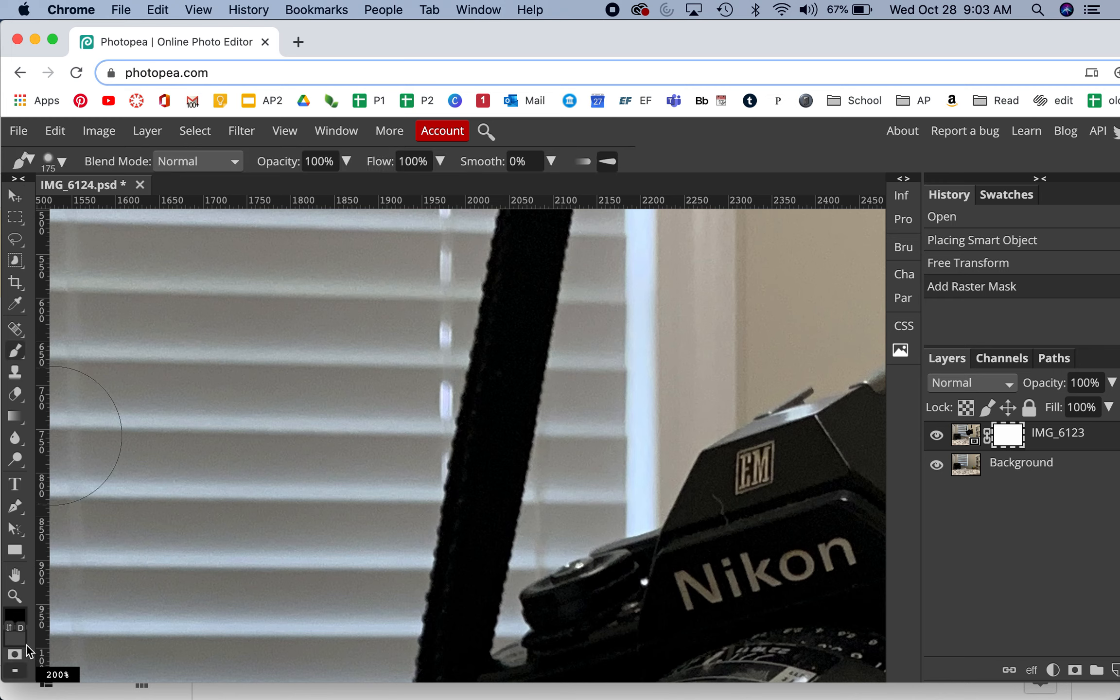
left_click(19, 616)
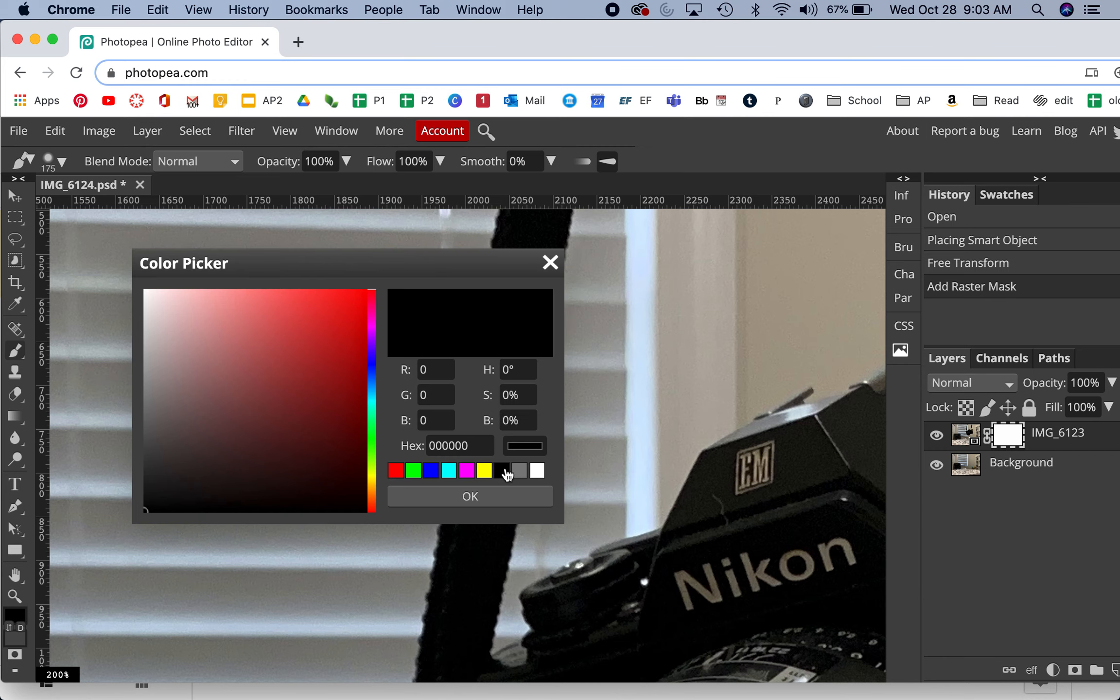
left_click(494, 498)
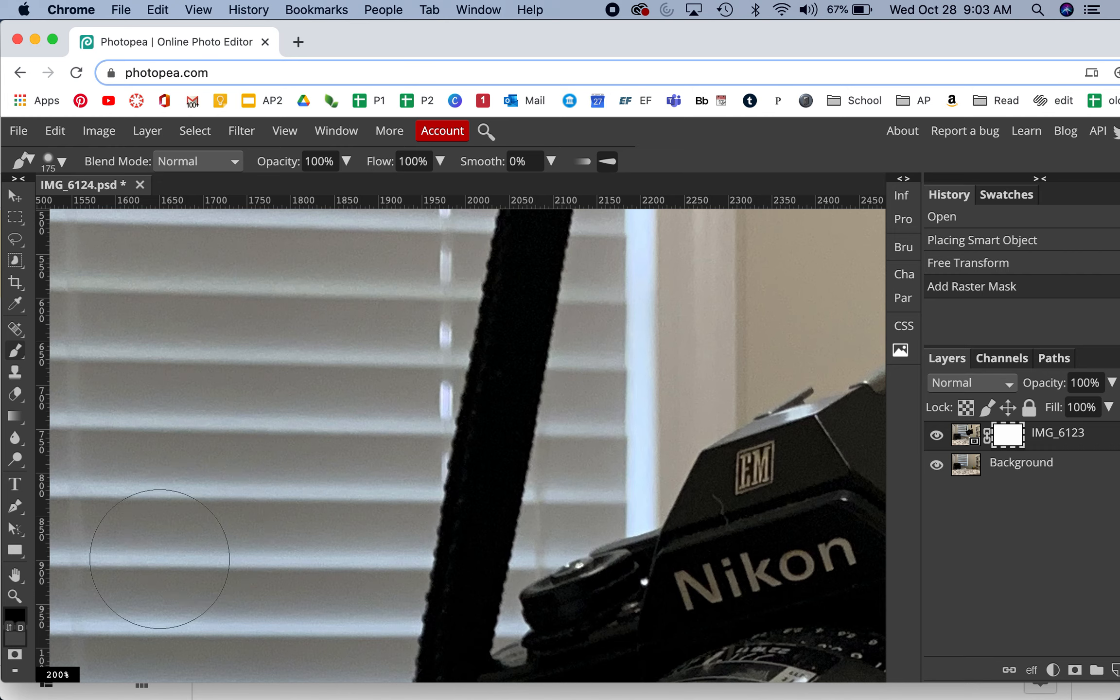
left_click(16, 640)
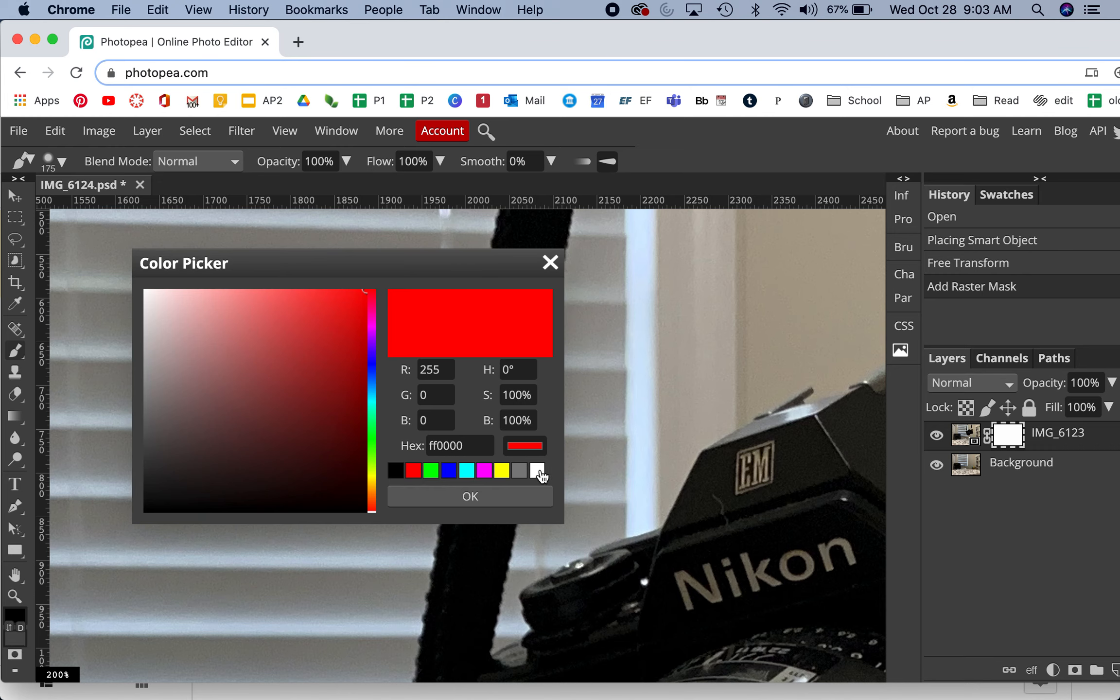
left_click(538, 471)
left_click(511, 503)
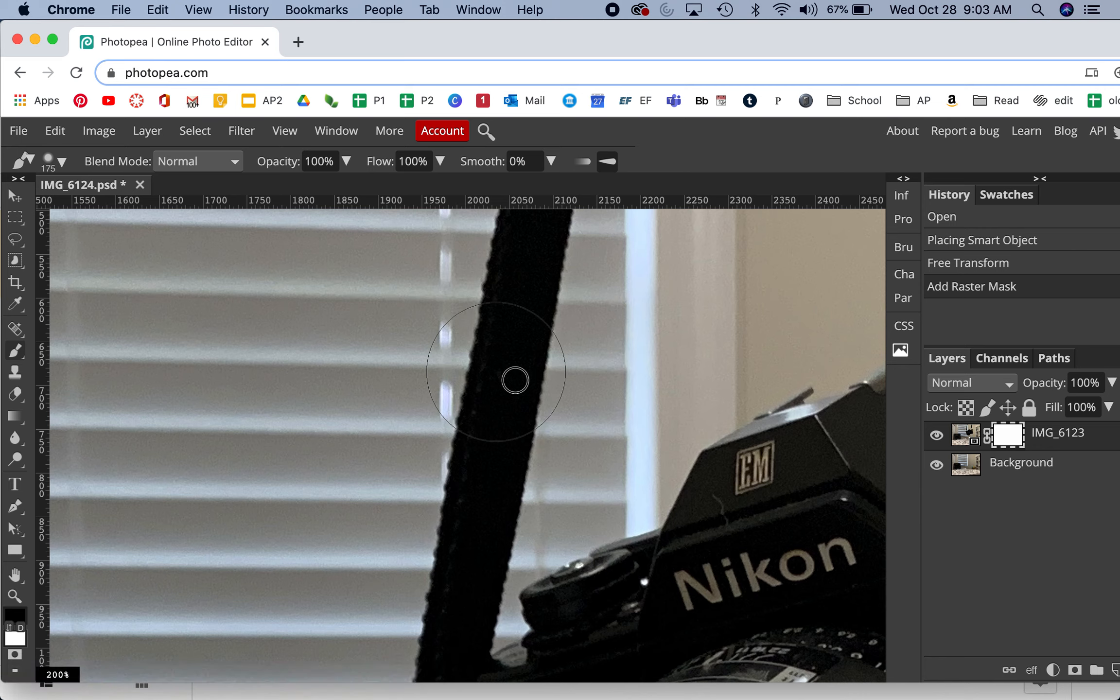
- Paint black on the IMG_6123 mask along the left camera strap to hide it down to the camera body
left_click(512, 374)
mouse_move(504, 389)
left_mouse_down()
mouse_move(520, 384)
mouse_move(527, 310)
mouse_move(500, 467)
mouse_move(477, 503)
left_mouse_up()
scroll(477, 504, "down", 3)
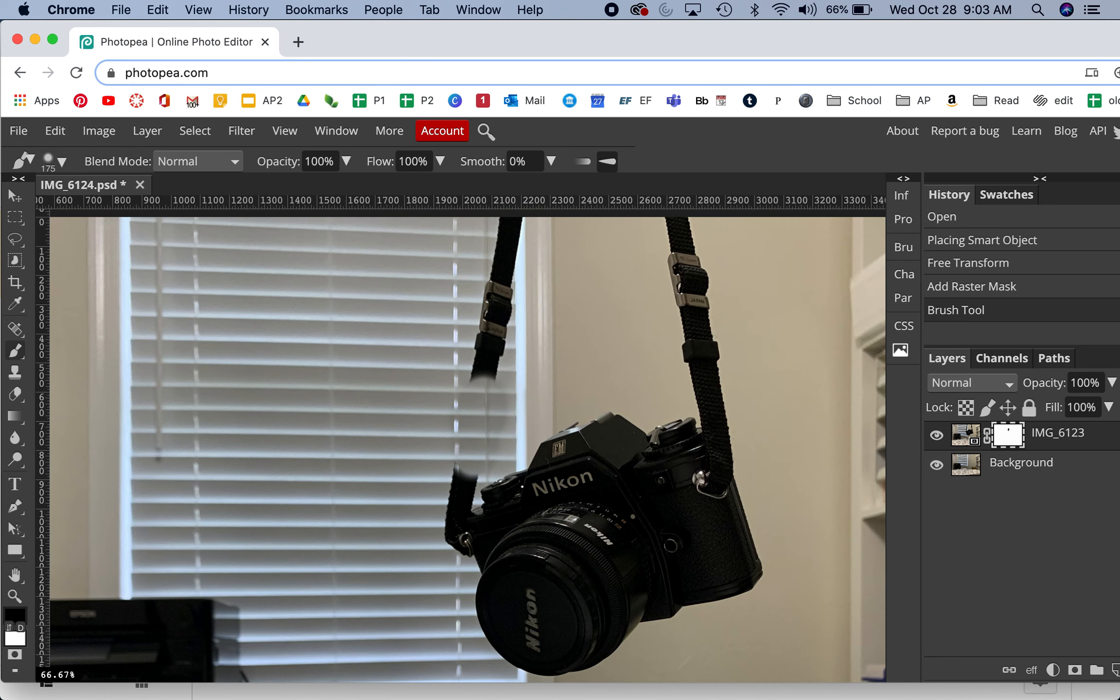
scroll(463, 433, "up", 2)
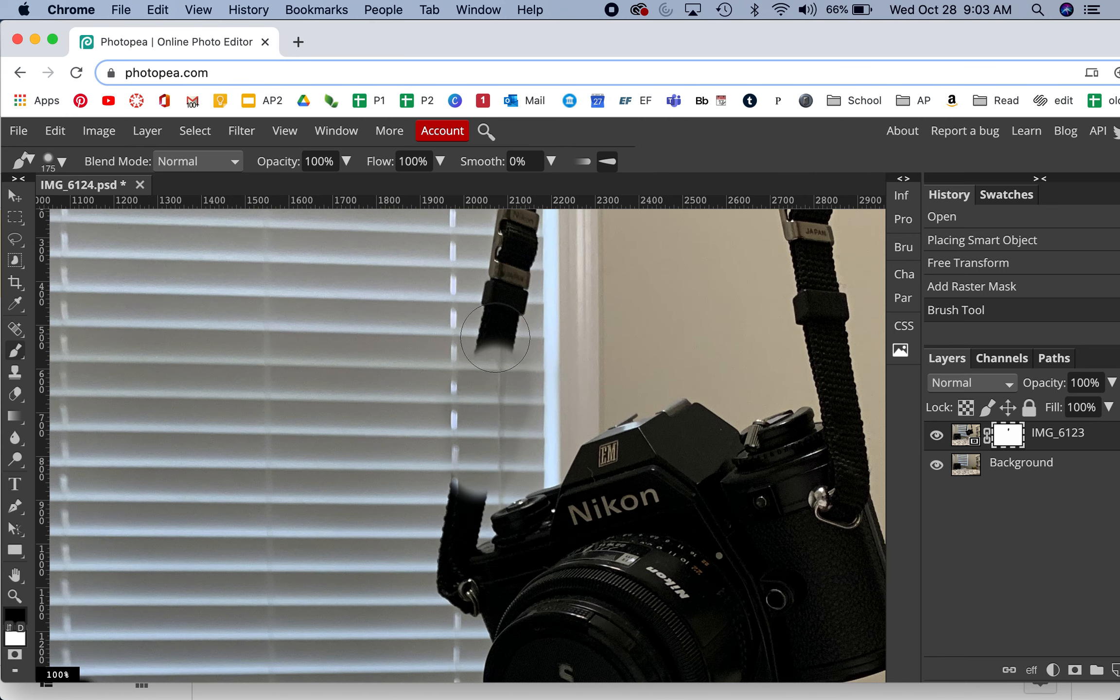
mouse_move(500, 356)
left_mouse_down()
mouse_move(500, 281)
mouse_move(460, 499)
mouse_move(468, 469)
mouse_move(471, 508)
mouse_move(487, 317)
left_mouse_up()
key("space")
key("space")
left_click_drag(384, 563, 396, 293)
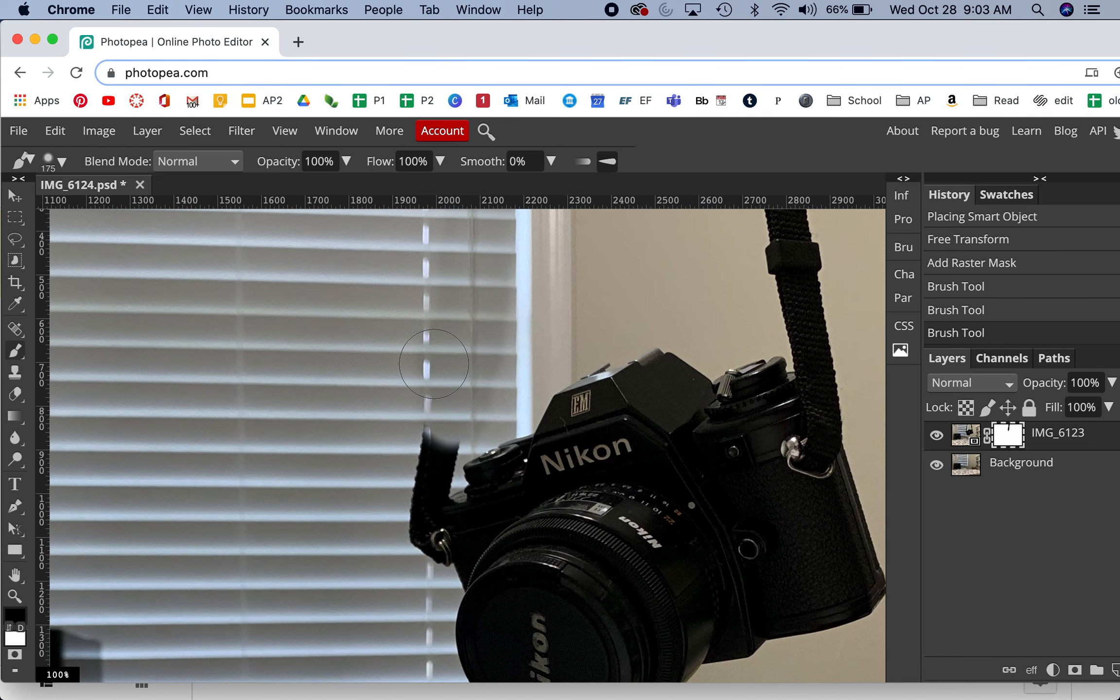
mouse_move(470, 404)
left_mouse_down()
mouse_move(476, 295)
mouse_move(457, 404)
mouse_move(408, 467)
mouse_move(429, 456)
mouse_move(411, 545)
left_mouse_up()
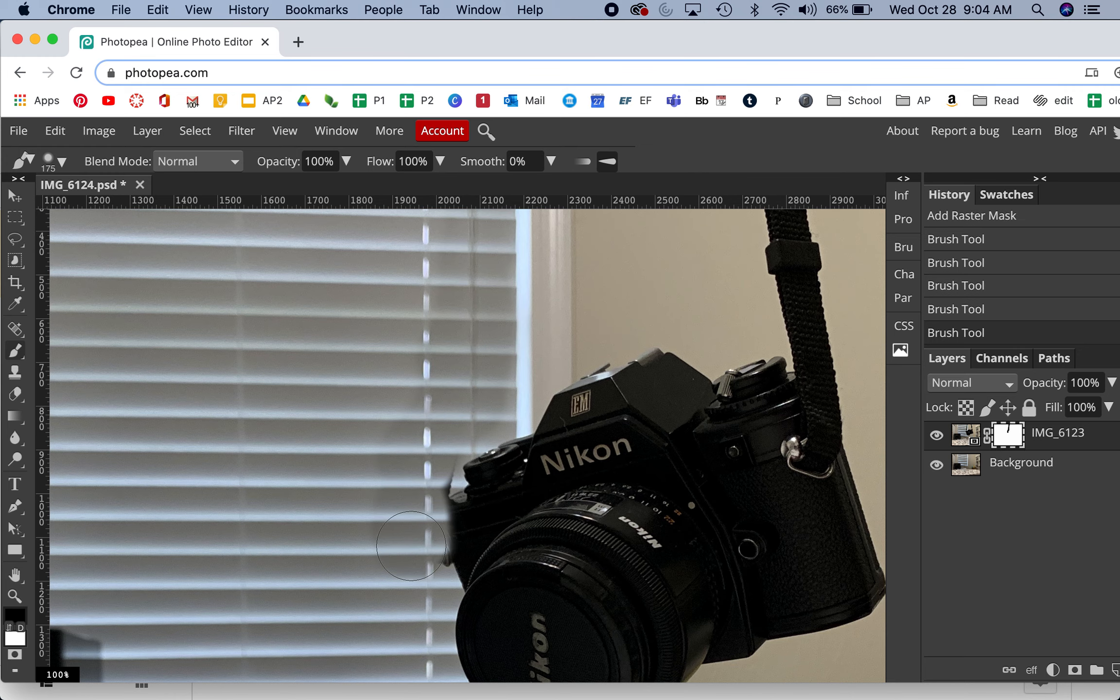
- Reduce the brush to 80 px and mask out the strap's metal fitting at the camera's left edge
scroll(410, 544, "up", 5)
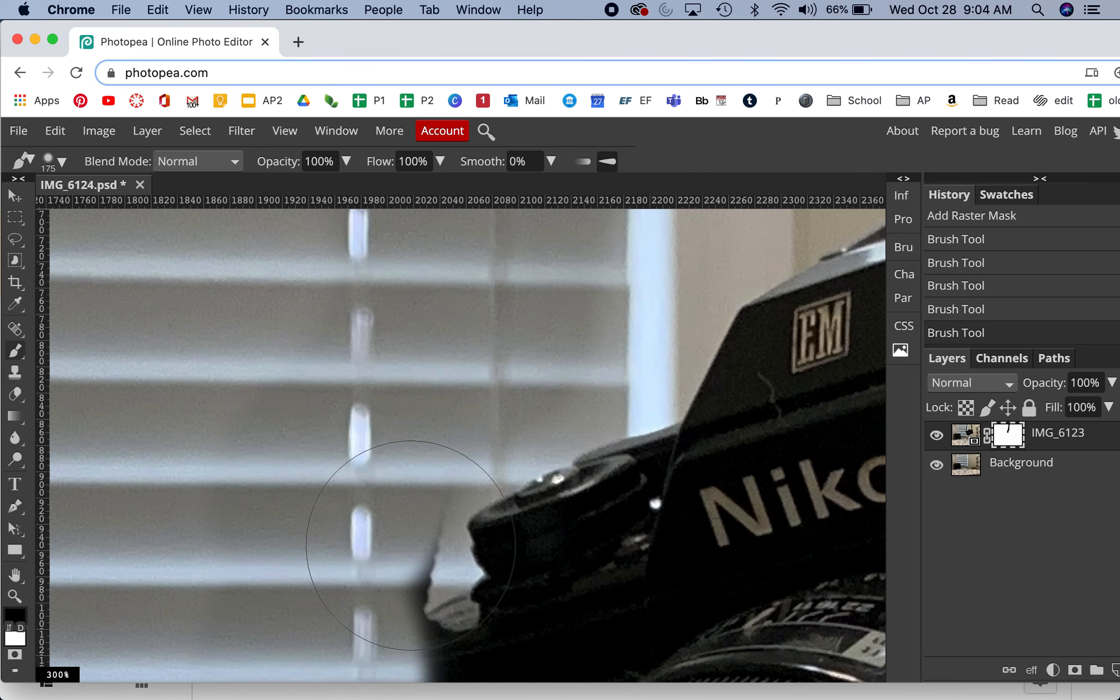
left_click_drag(411, 544, 482, 253)
key("bracketleft")
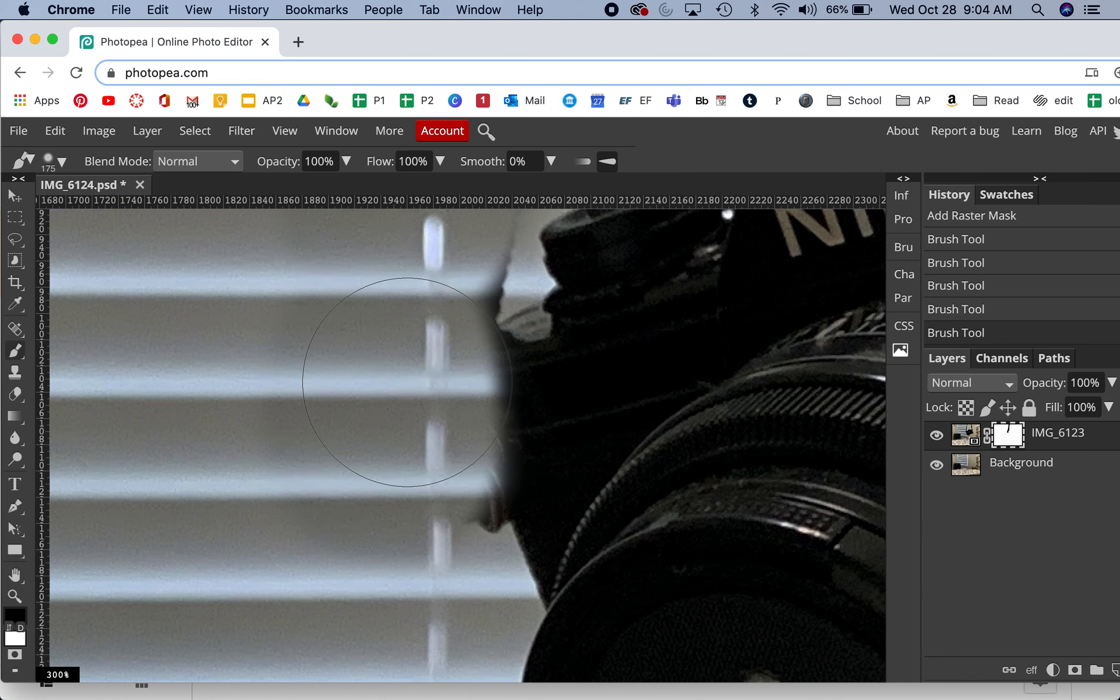
key("bracketleft")
key("bracketleft")
key("bracketleft")
key("bracketleft")
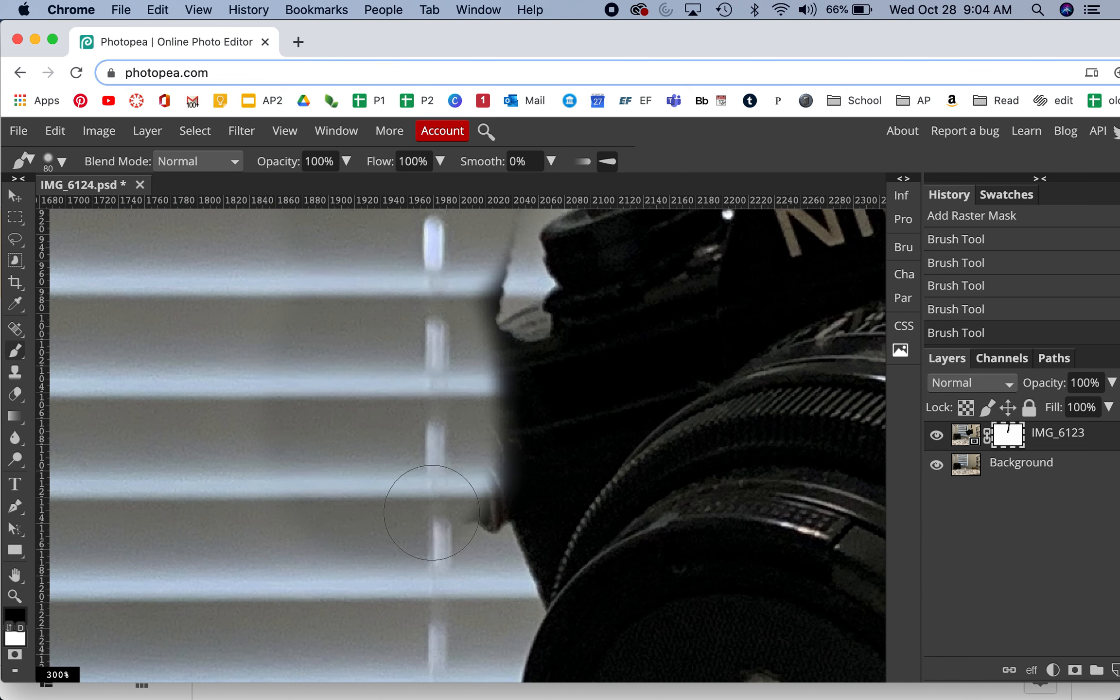
mouse_move(443, 521)
left_mouse_down()
mouse_move(460, 500)
mouse_move(487, 519)
mouse_move(505, 492)
mouse_move(389, 461)
left_mouse_up()
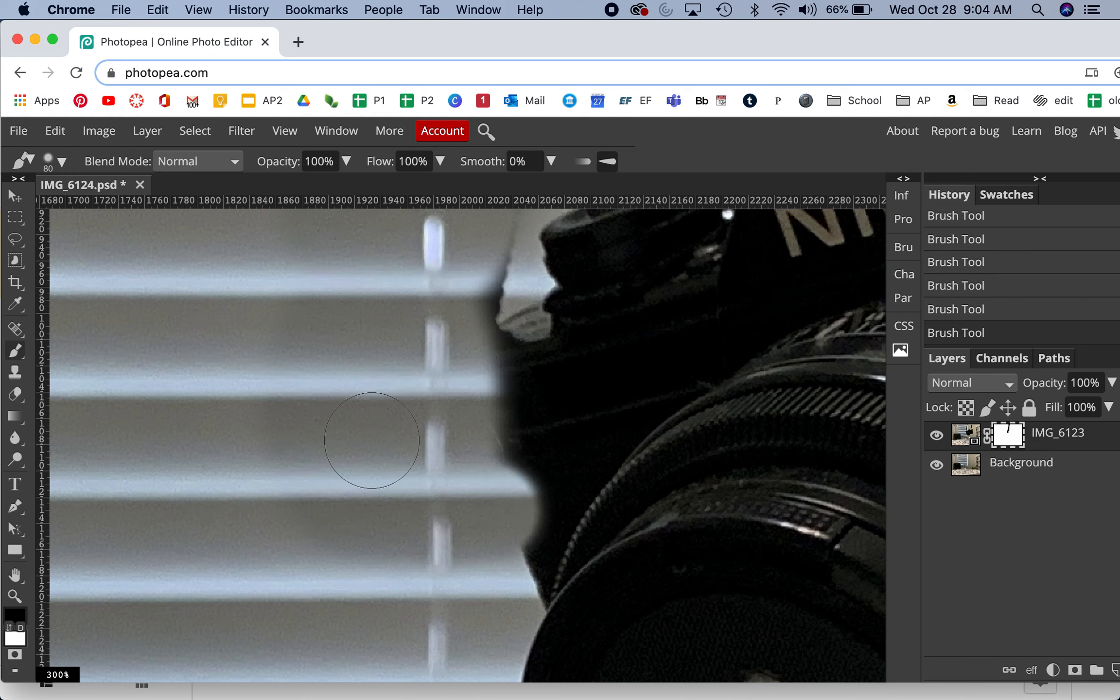
- Swap to white, reduce the brush to 40 px and restore the erased left edge of the camera body on the mask
key("x")
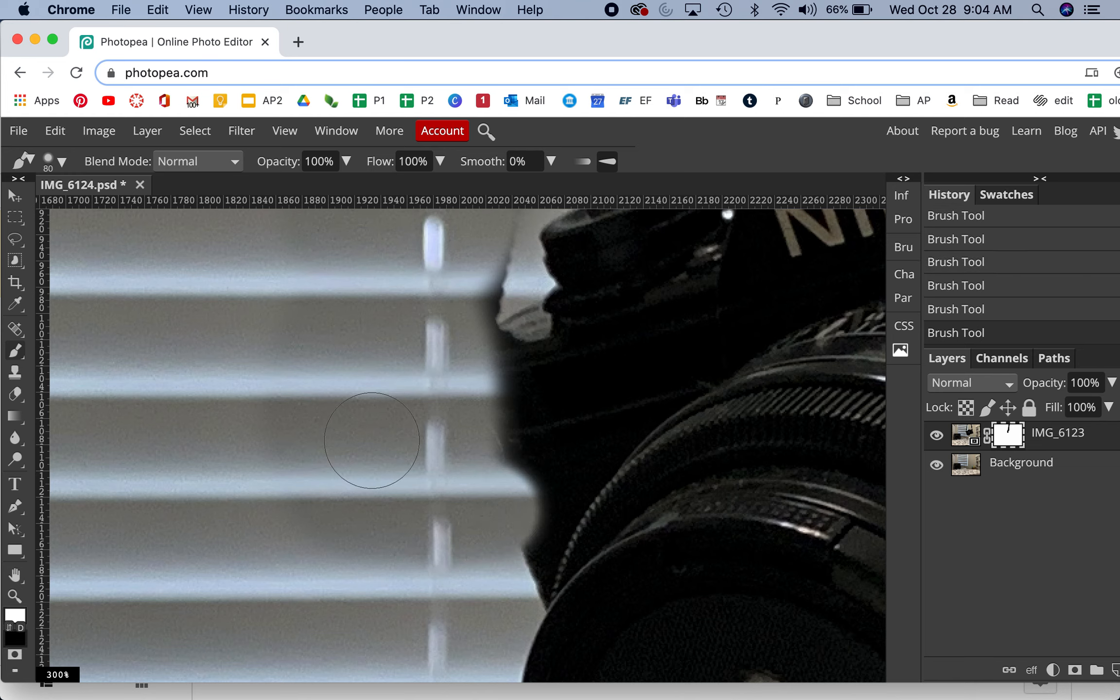
key("bracketleft")
key("bracketleft")
key("bracketleft")
key("bracketleft")
mouse_move(542, 437)
left_mouse_down()
mouse_move(552, 524)
mouse_move(531, 444)
mouse_move(532, 505)
mouse_move(554, 550)
mouse_move(527, 492)
mouse_move(540, 425)
mouse_move(512, 358)
mouse_move(535, 505)
mouse_move(530, 427)
mouse_move(530, 499)
left_mouse_up()
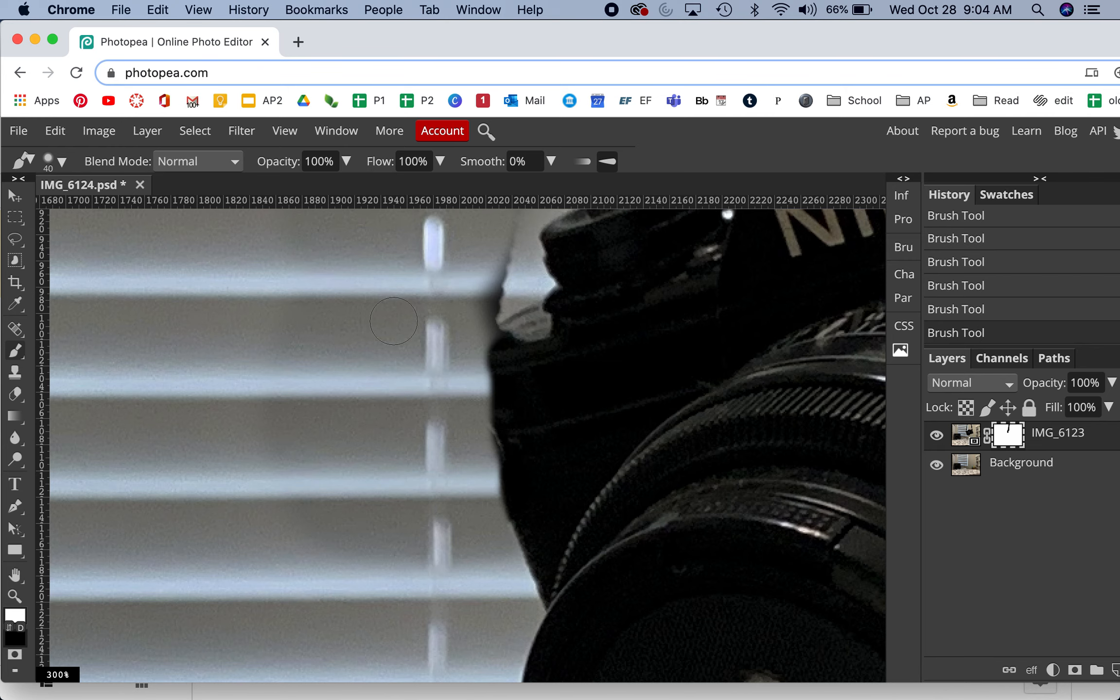
- Swap back to black and mask out the leftover strap sliver beside the dial on the camera's upper left
left_click_drag(392, 330, 382, 469)
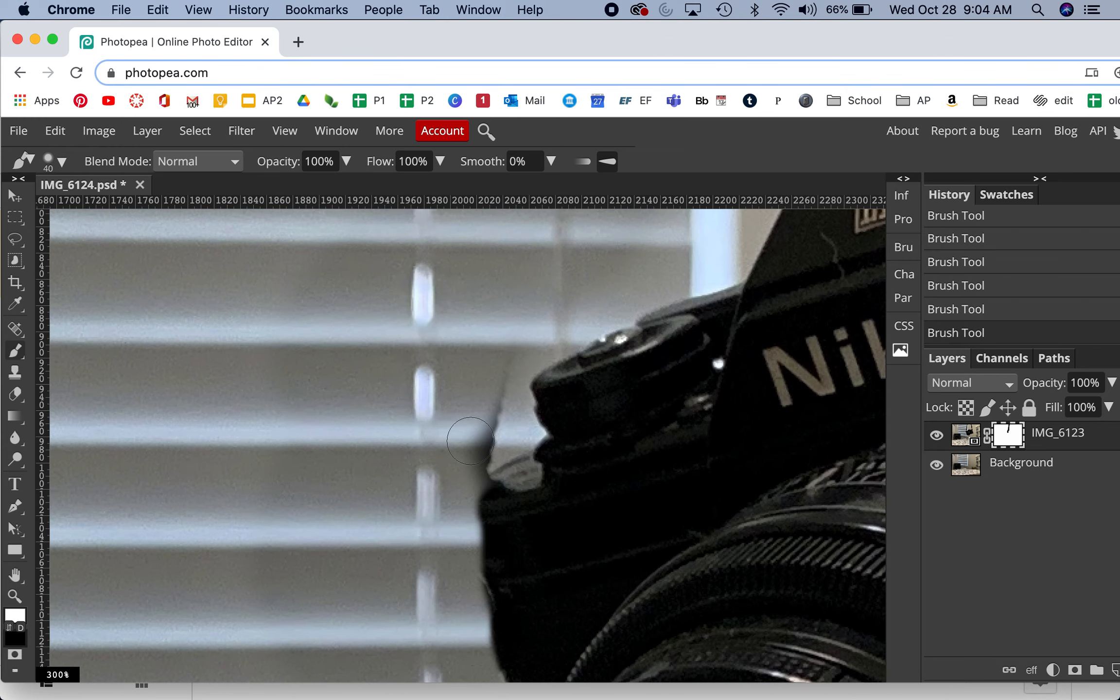
key("x")
mouse_move(460, 424)
left_mouse_down()
mouse_move(489, 435)
mouse_move(460, 469)
left_mouse_up()
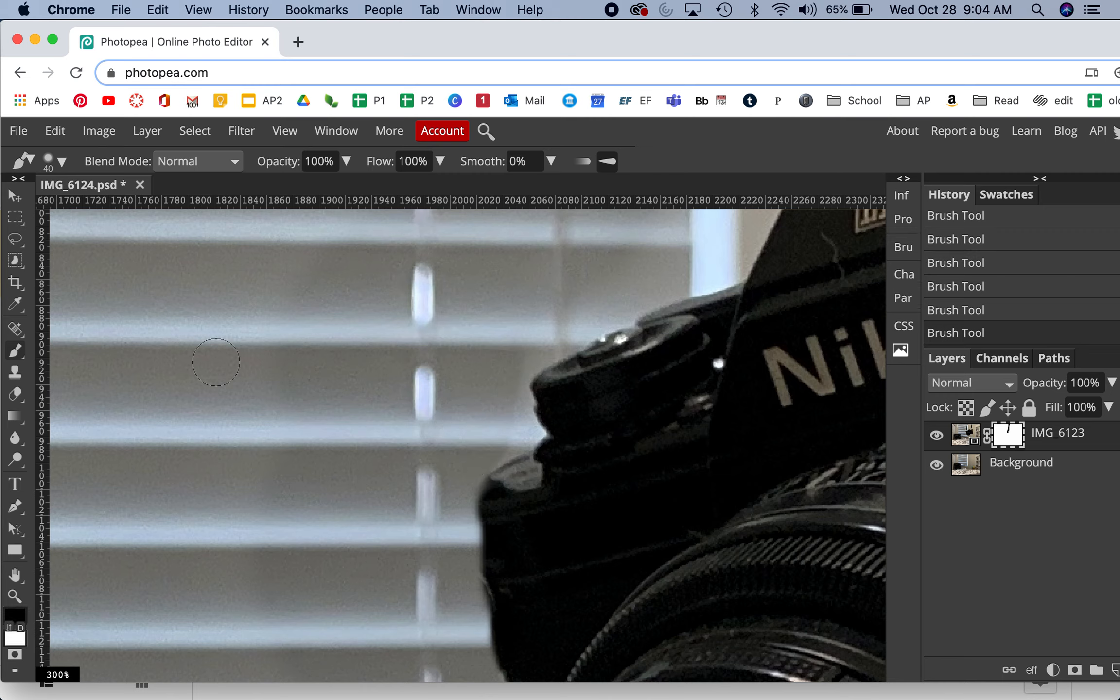
key("super+bracketleft")
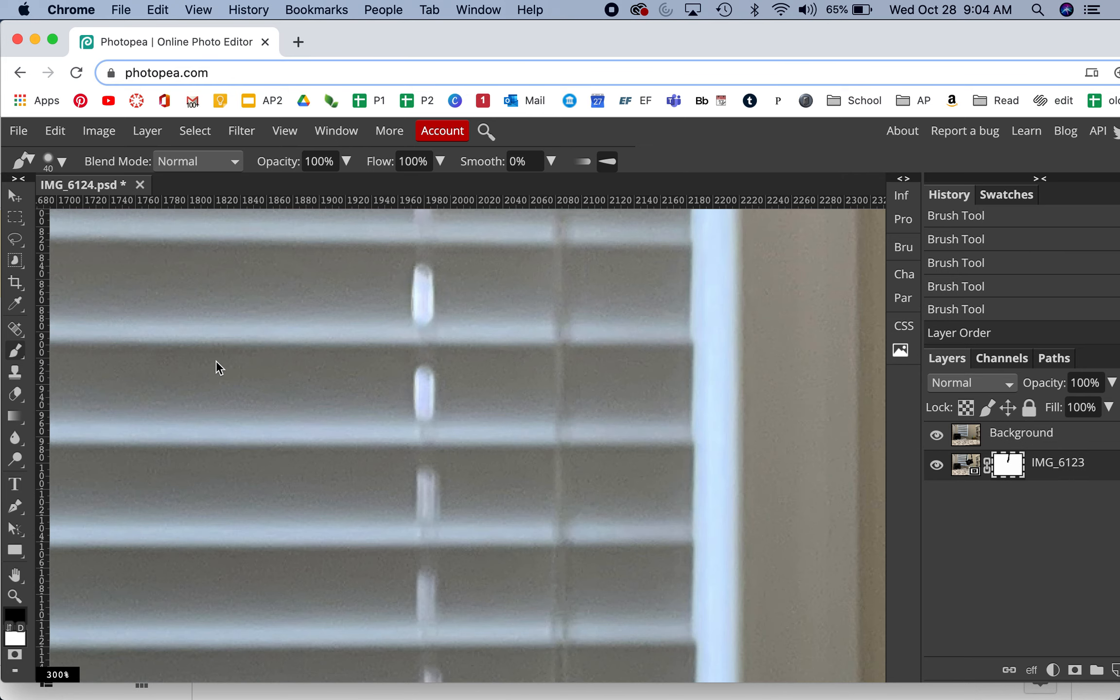
key("super+z")
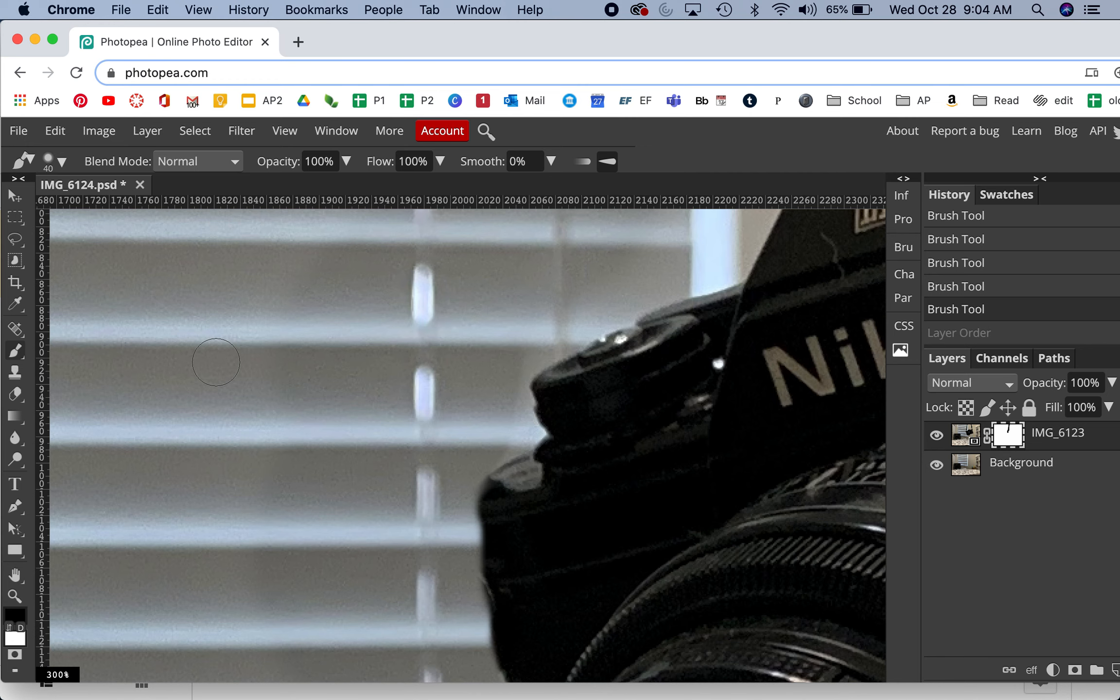
key("super+minus")
key("super+minus")
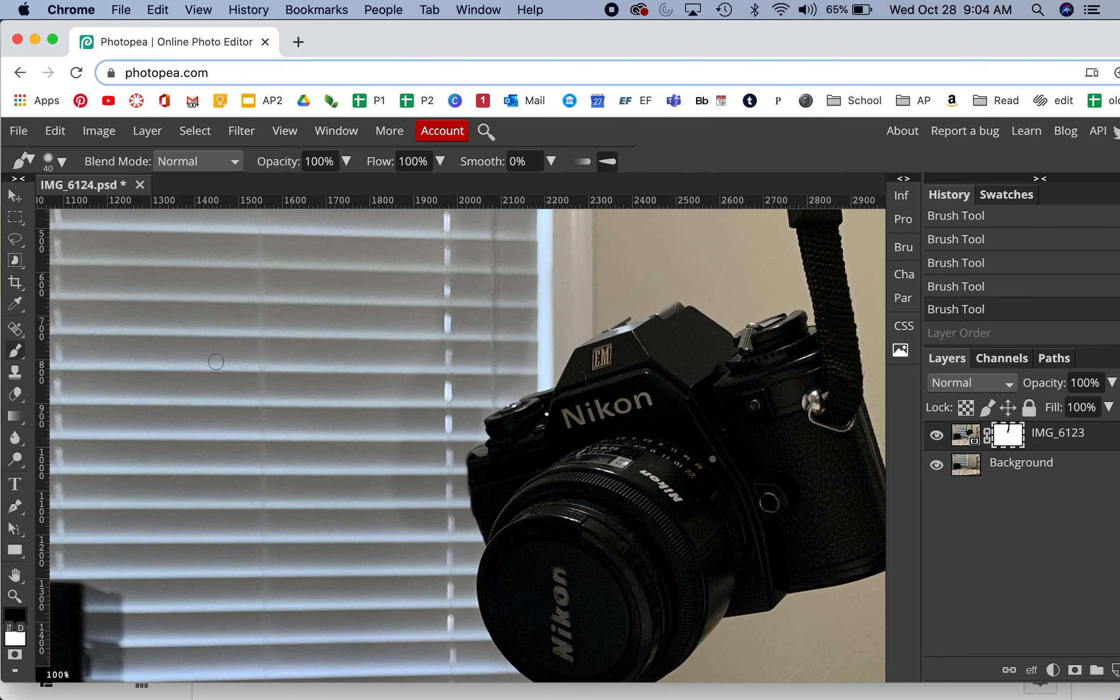
- Set the brush to 200 px with 27% hardness and 53% opacity
key("bracketright")
key("bracketright")
key("bracketright")
key("bracketright")
key("bracketright")
key("bracketright")
key("bracketright")
key("bracketright")
key("bracketright")
key("bracketright")
left_click(57, 160)
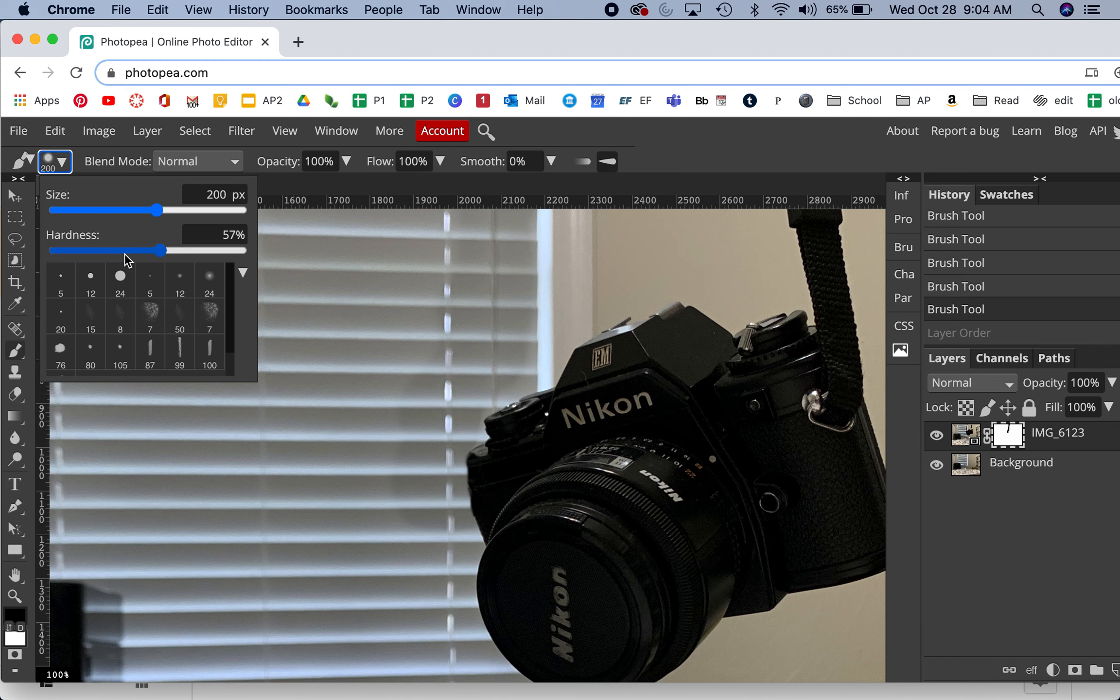
left_click(104, 251)
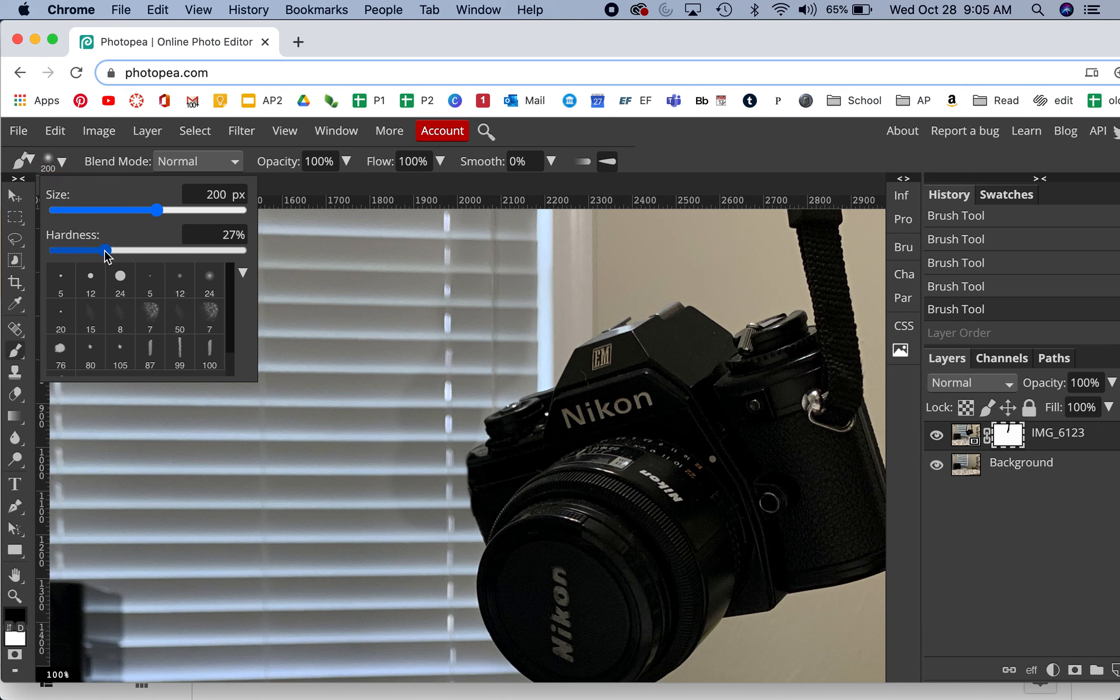
left_click(346, 162)
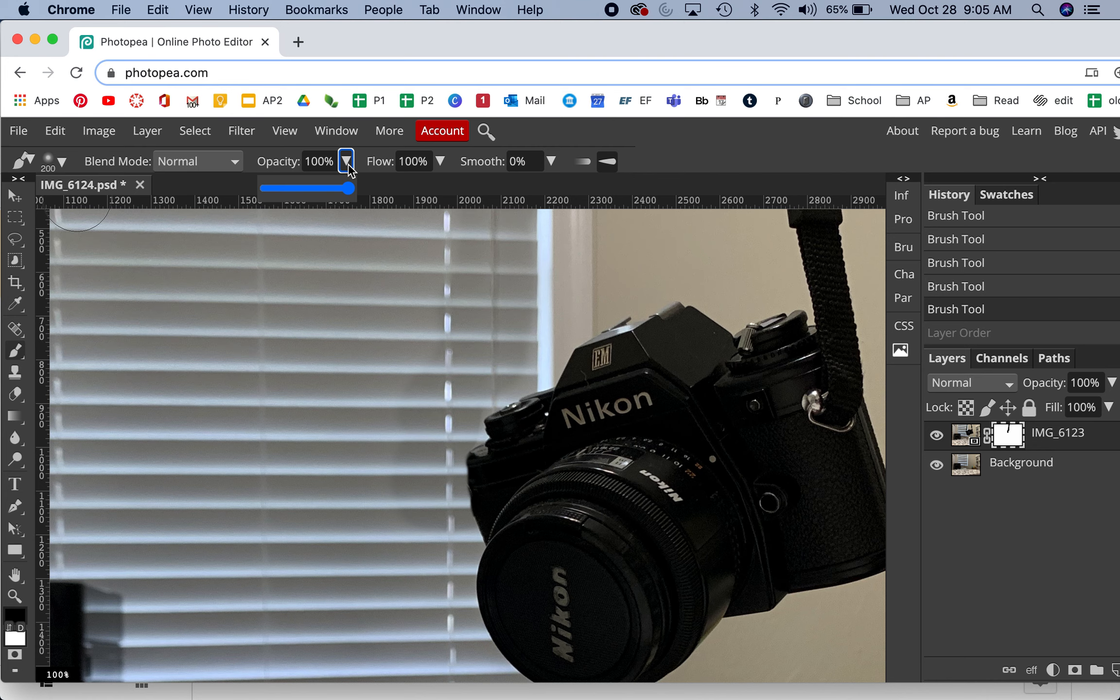
left_click(309, 189)
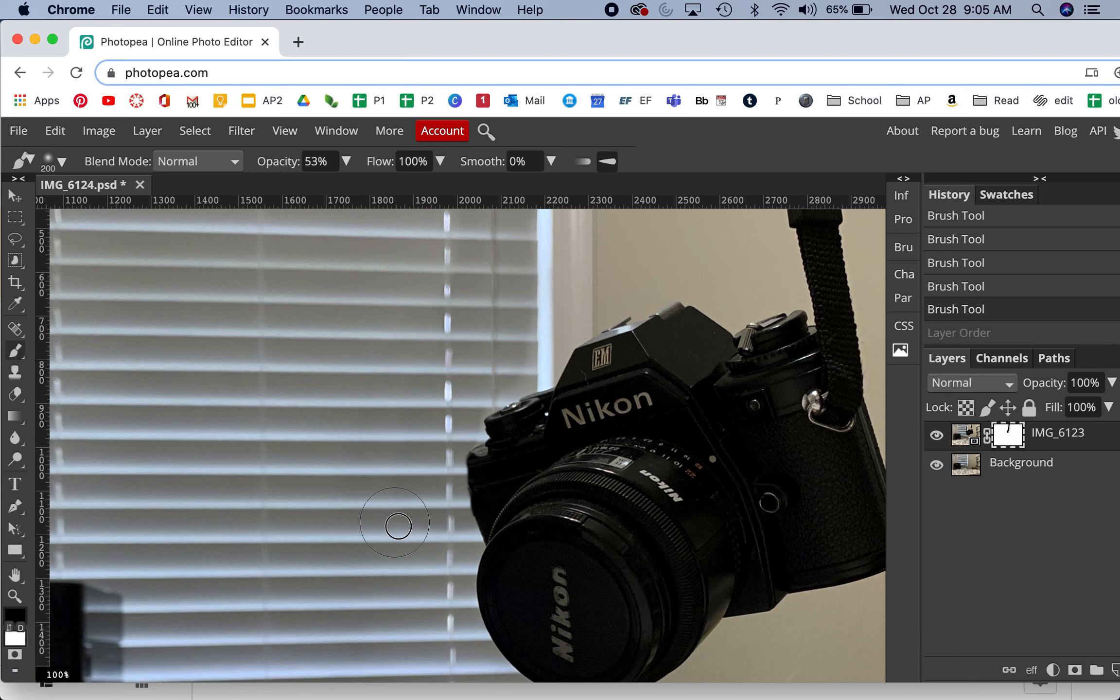
- Softly paint the IMG_6123 mask over the blinds beside the camera, and inspect the masked area with the Background layer temporarily hidden
left_click(380, 443)
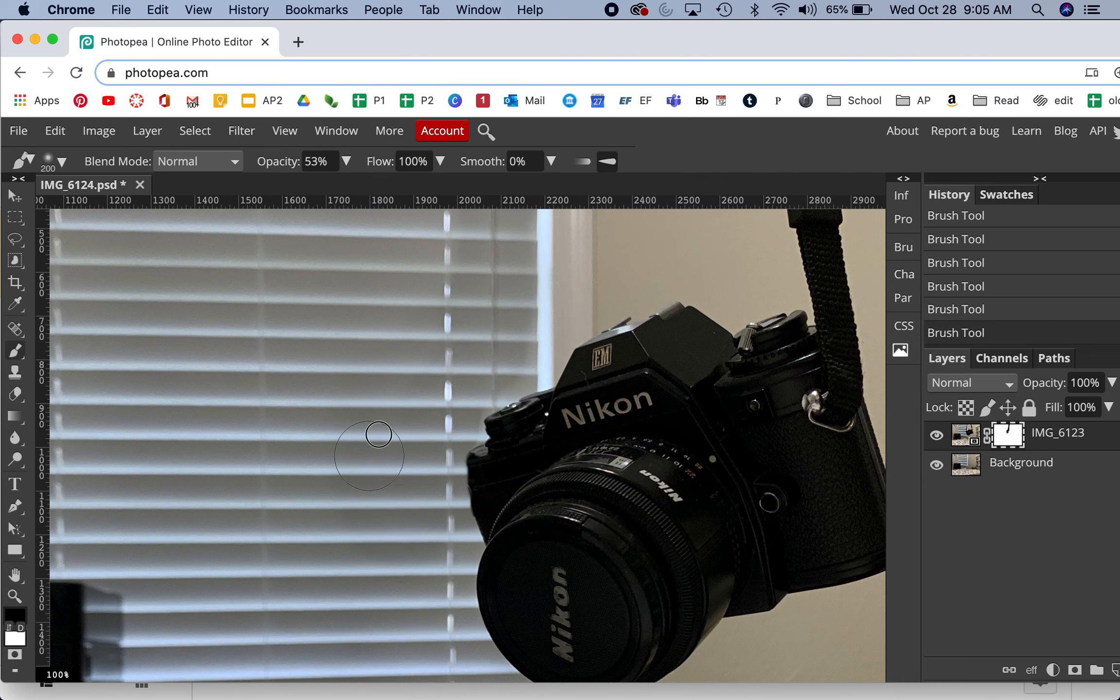
left_click(936, 465)
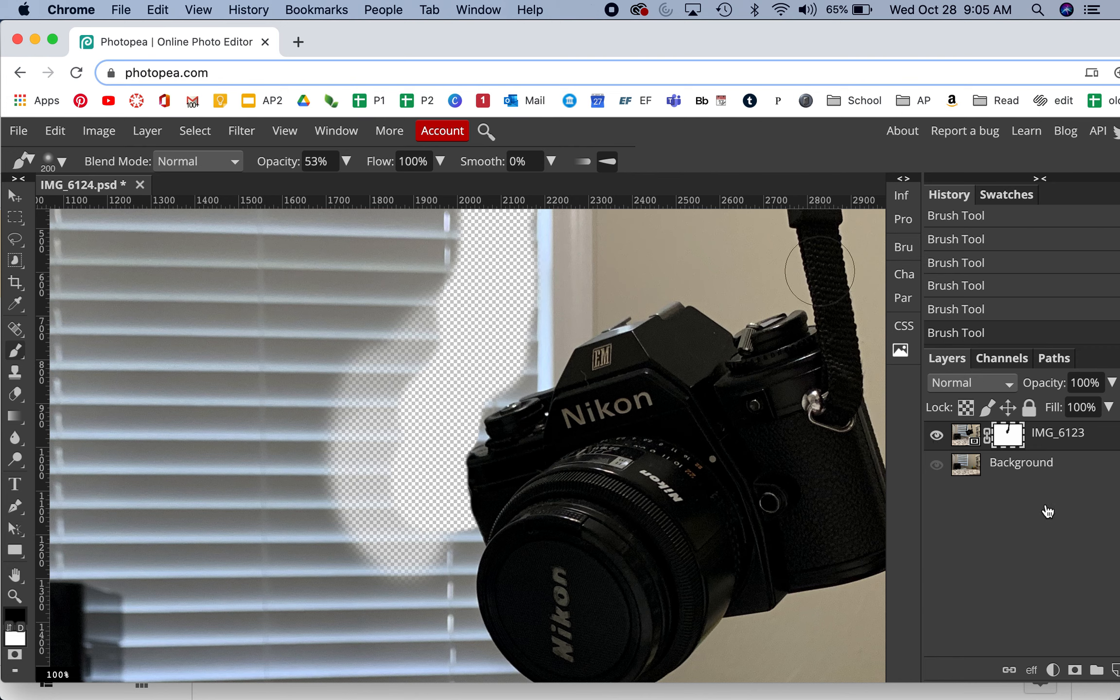
left_click(935, 463)
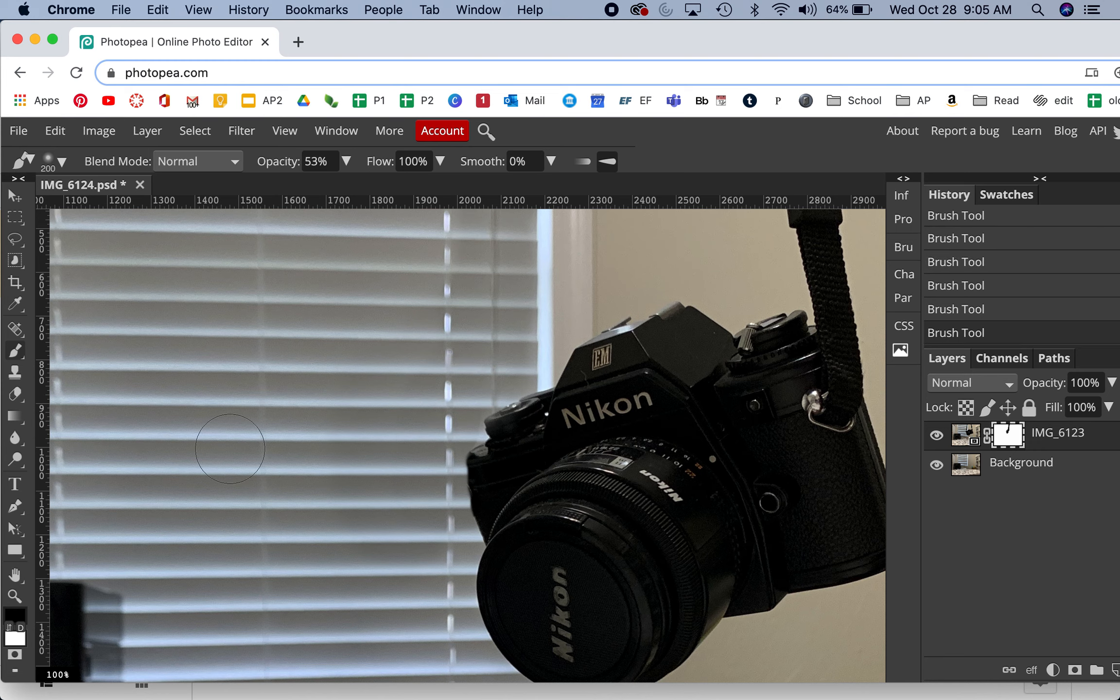
- Raise the brush opacity to 100% and mask out the right camera strap from the photo's upper edge down to the camera
mouse_move(401, 590)
left_mouse_down()
mouse_move(424, 576)
mouse_move(417, 654)
left_mouse_up()
left_click_drag(667, 358, 398, 594)
left_click_drag(547, 374, 536, 433)
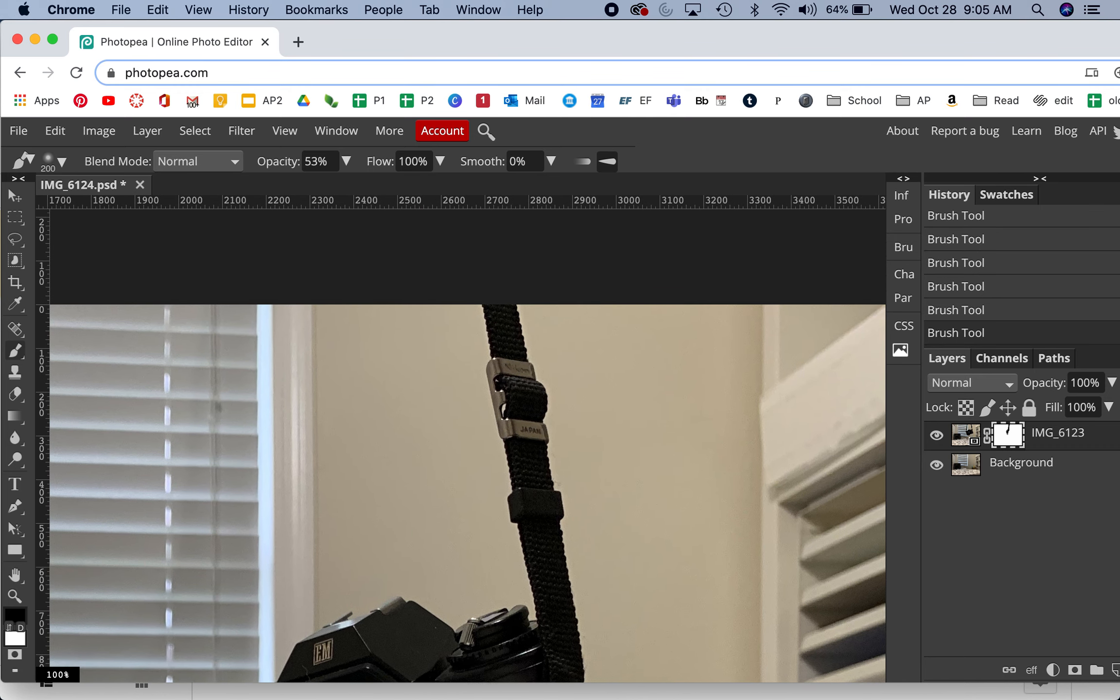
mouse_move(513, 380)
left_mouse_down()
mouse_move(548, 383)
mouse_move(500, 399)
left_mouse_up()
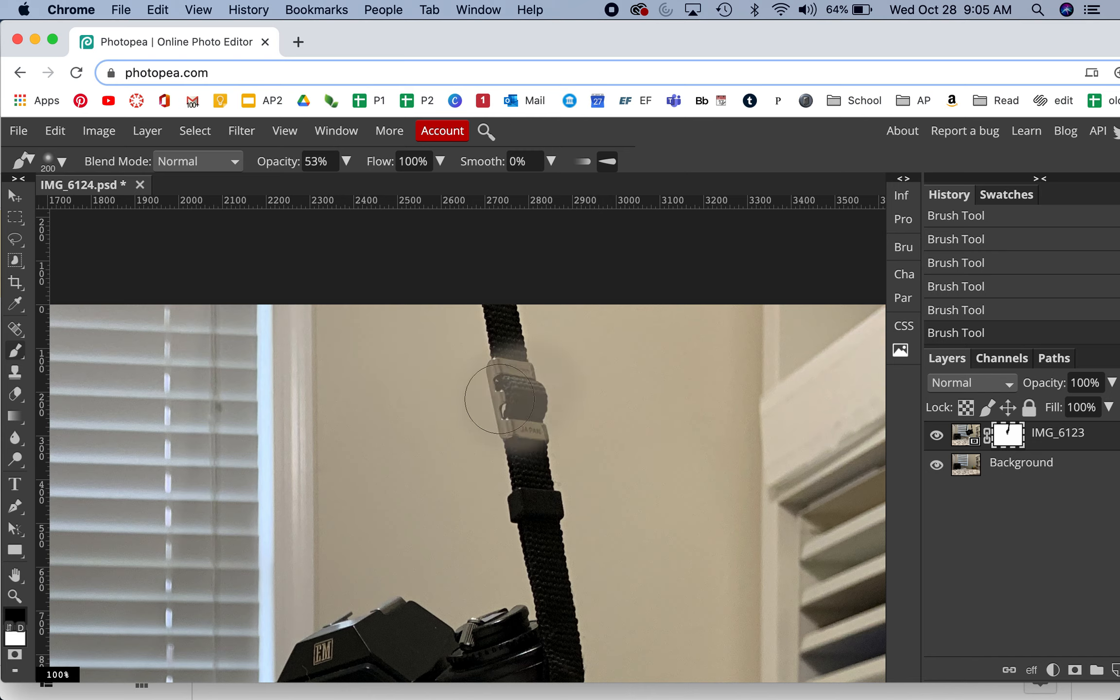
left_click(346, 162)
left_click_drag(315, 189, 400, 201)
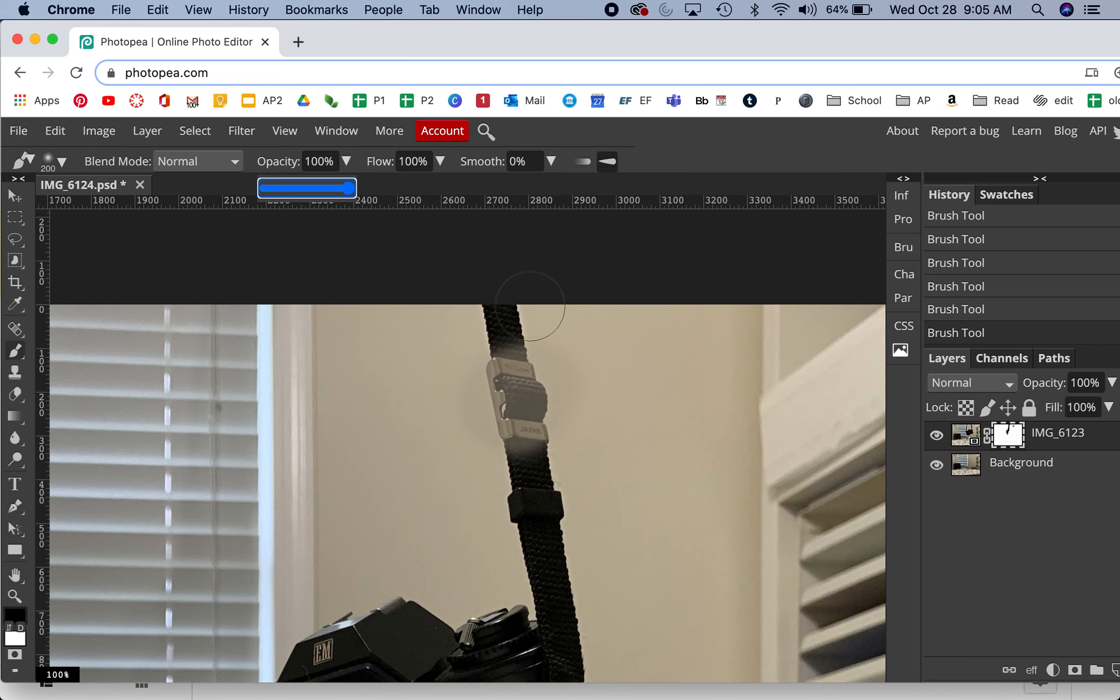
mouse_move(499, 412)
left_mouse_down()
mouse_move(482, 427)
mouse_move(535, 409)
mouse_move(497, 406)
mouse_move(538, 364)
mouse_move(484, 347)
mouse_move(489, 319)
mouse_move(516, 312)
mouse_move(531, 336)
mouse_move(524, 491)
mouse_move(539, 503)
mouse_move(520, 506)
mouse_move(550, 526)
mouse_move(527, 549)
mouse_move(536, 574)
mouse_move(531, 444)
mouse_move(556, 446)
left_mouse_up()
key("space")
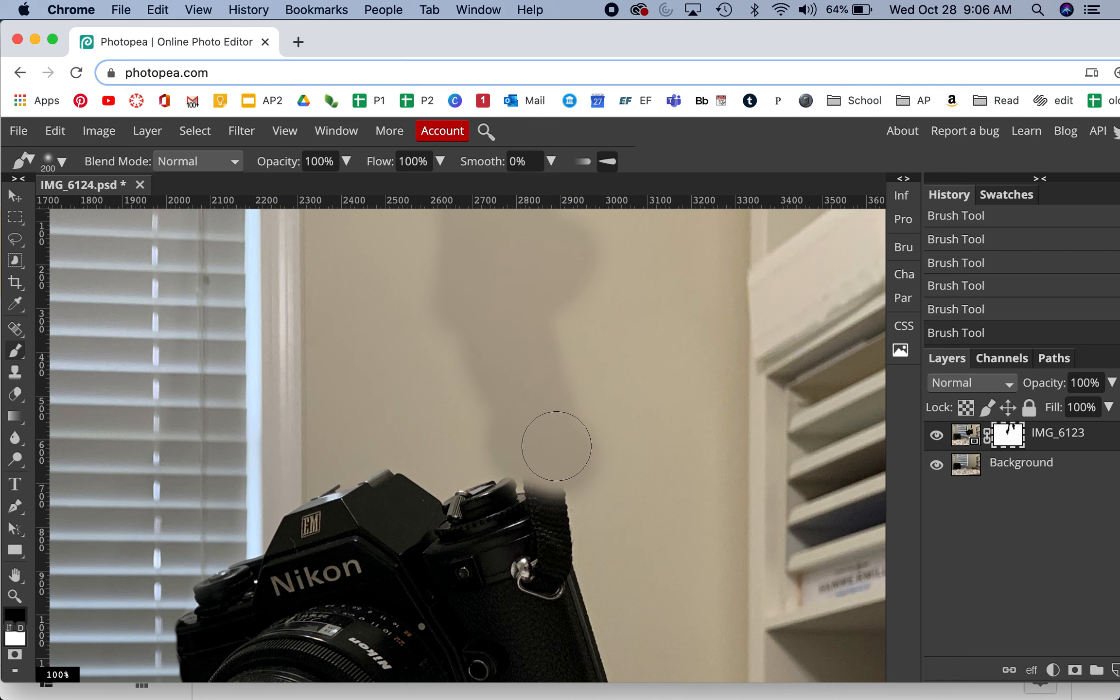
- Lower the brush opacity to 31% and paint around the masked right strap to blend its edges into the wall
key("super+minus")
key("super+minus")
key("super+minus")
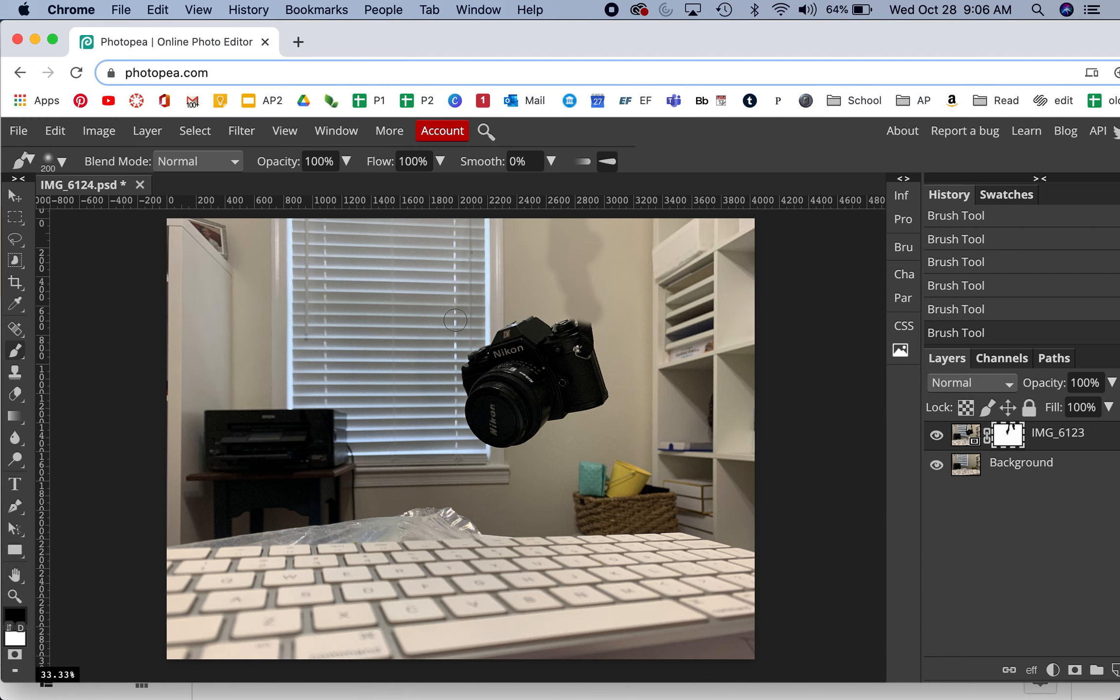
key("super+plus")
scroll(457, 325, "up", 2)
left_click_drag(722, 329, 453, 613)
left_click_drag(531, 413, 441, 647)
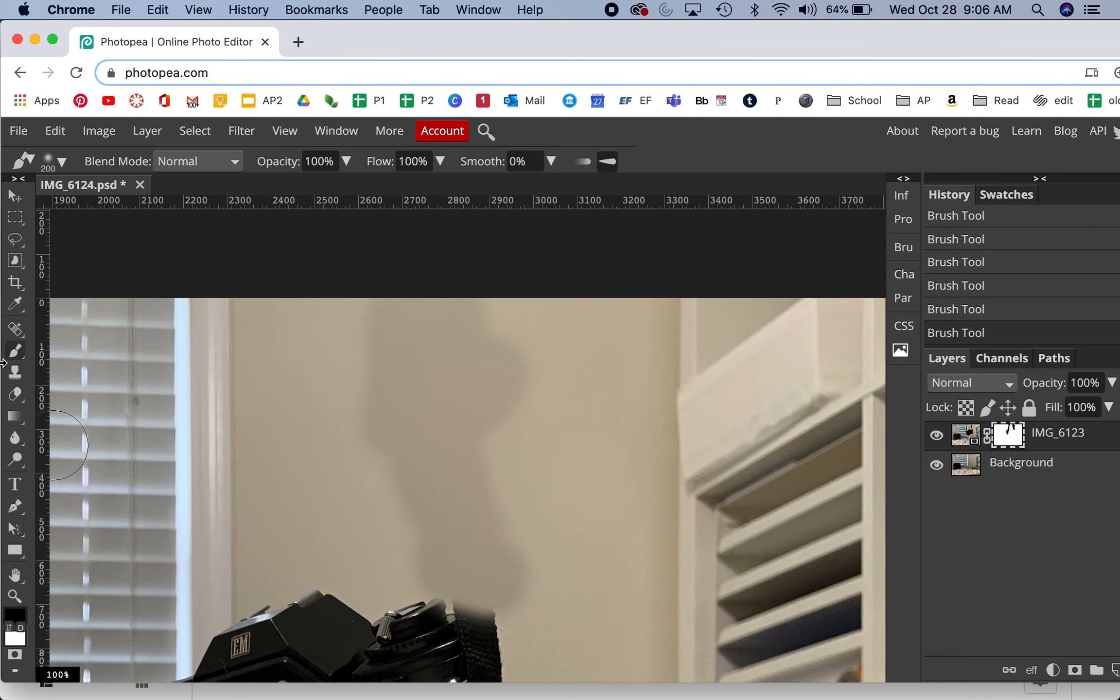
left_click(346, 161)
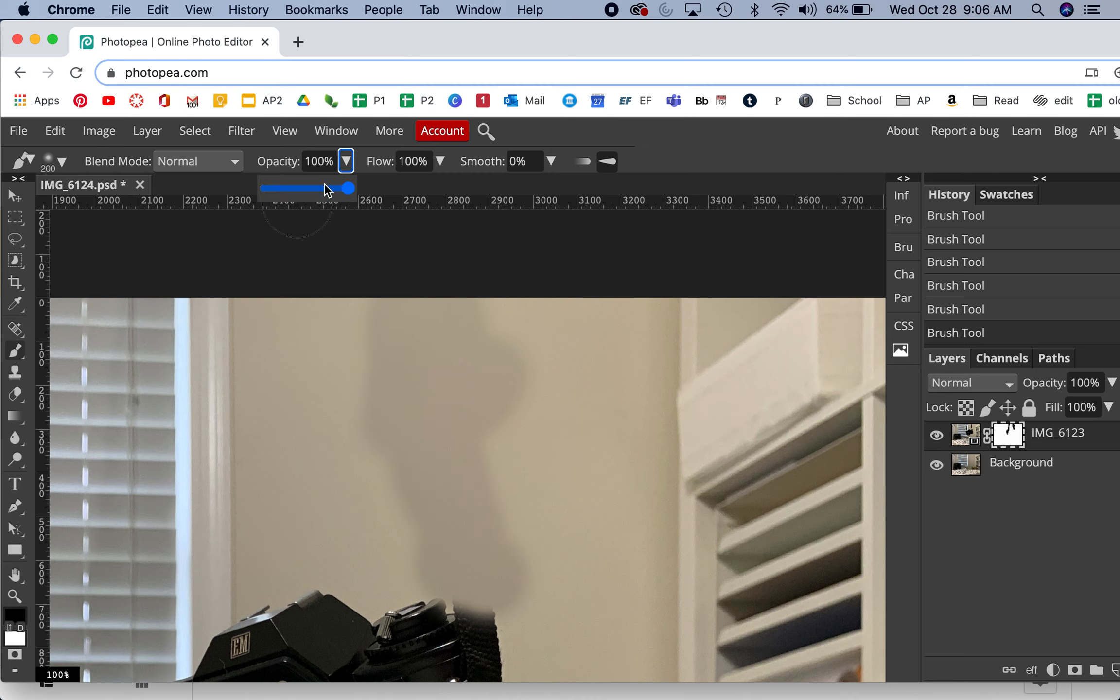
left_click(301, 189)
left_click(291, 188)
key("x")
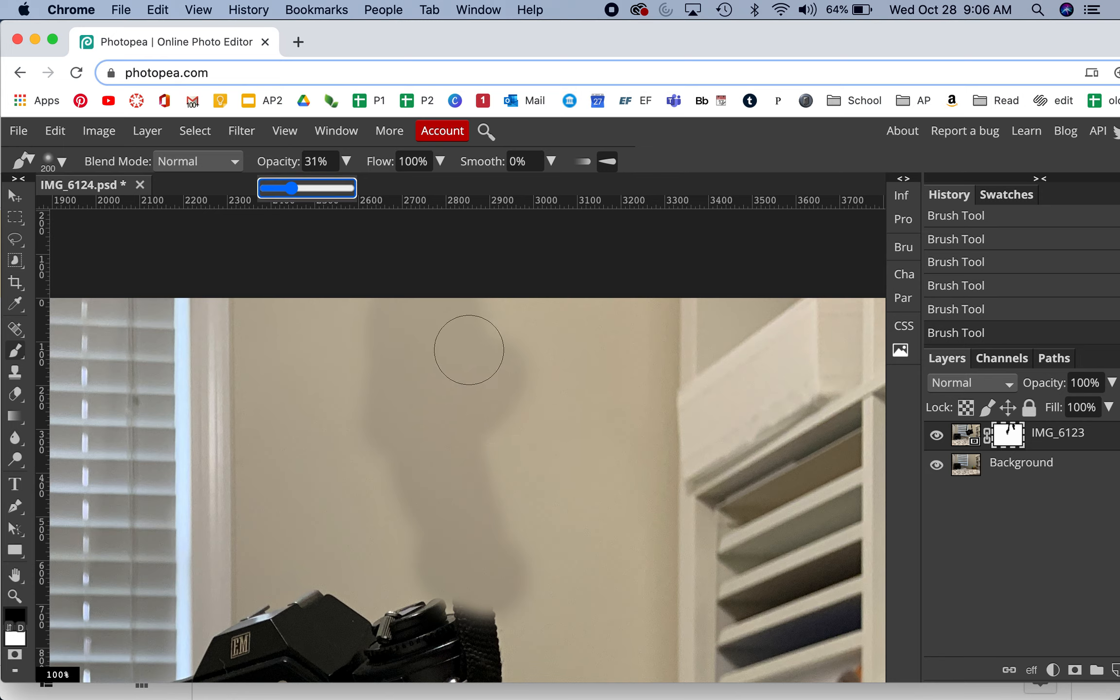
mouse_move(522, 396)
left_mouse_down()
mouse_move(530, 432)
mouse_move(515, 323)
mouse_move(507, 364)
mouse_move(489, 323)
mouse_move(487, 415)
mouse_move(510, 498)
mouse_move(533, 476)
mouse_move(539, 484)
mouse_move(613, 334)
mouse_move(630, 342)
mouse_move(640, 319)
mouse_move(617, 381)
mouse_move(517, 449)
mouse_move(446, 462)
mouse_move(465, 398)
mouse_move(485, 428)
left_mouse_up()
mouse_move(380, 492)
left_mouse_down()
mouse_move(405, 538)
mouse_move(365, 415)
mouse_move(373, 348)
mouse_move(365, 405)
mouse_move(387, 535)
mouse_move(380, 525)
left_mouse_up()
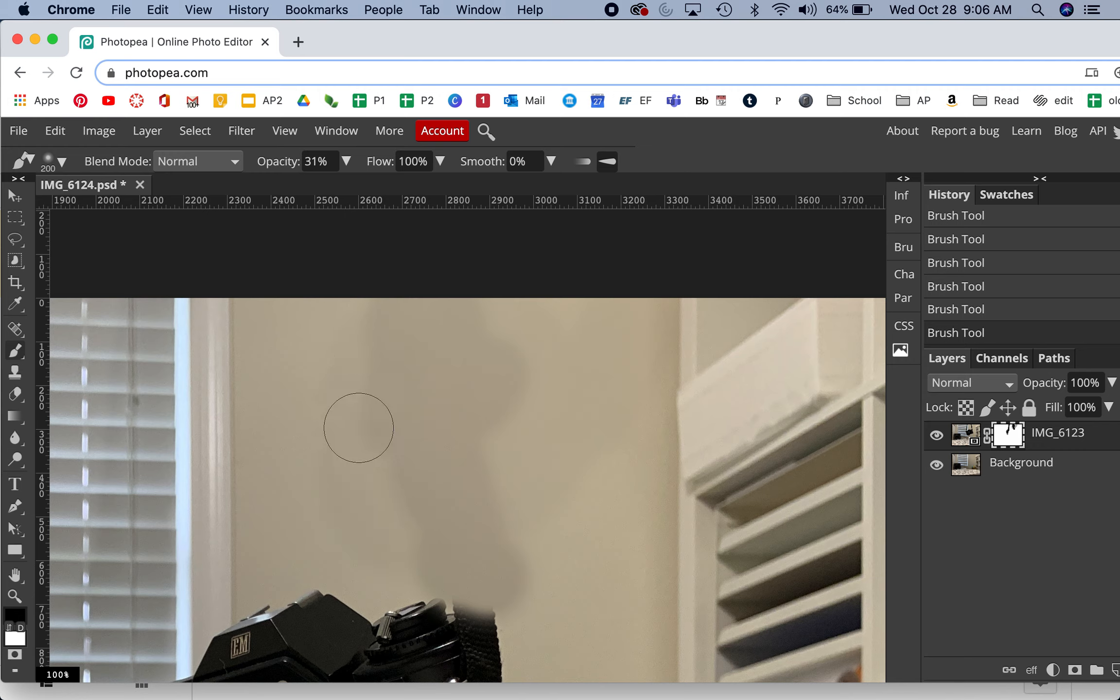
- Blend the mask edge on the wall just above the camera's right side, and view the whole image
key("space")
mouse_move(547, 535)
left_mouse_down()
mouse_move(547, 382)
mouse_move(522, 271)
left_mouse_up()
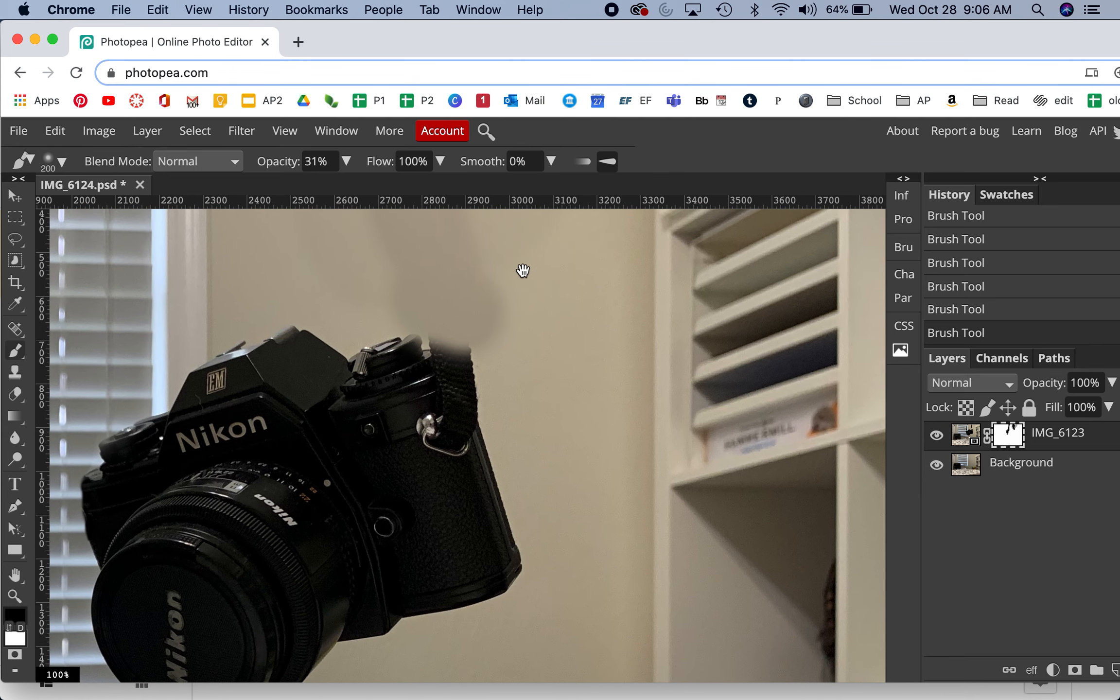
mouse_move(459, 306)
left_mouse_down()
mouse_move(492, 350)
mouse_move(509, 401)
mouse_move(473, 320)
left_mouse_up()
key("super+0")
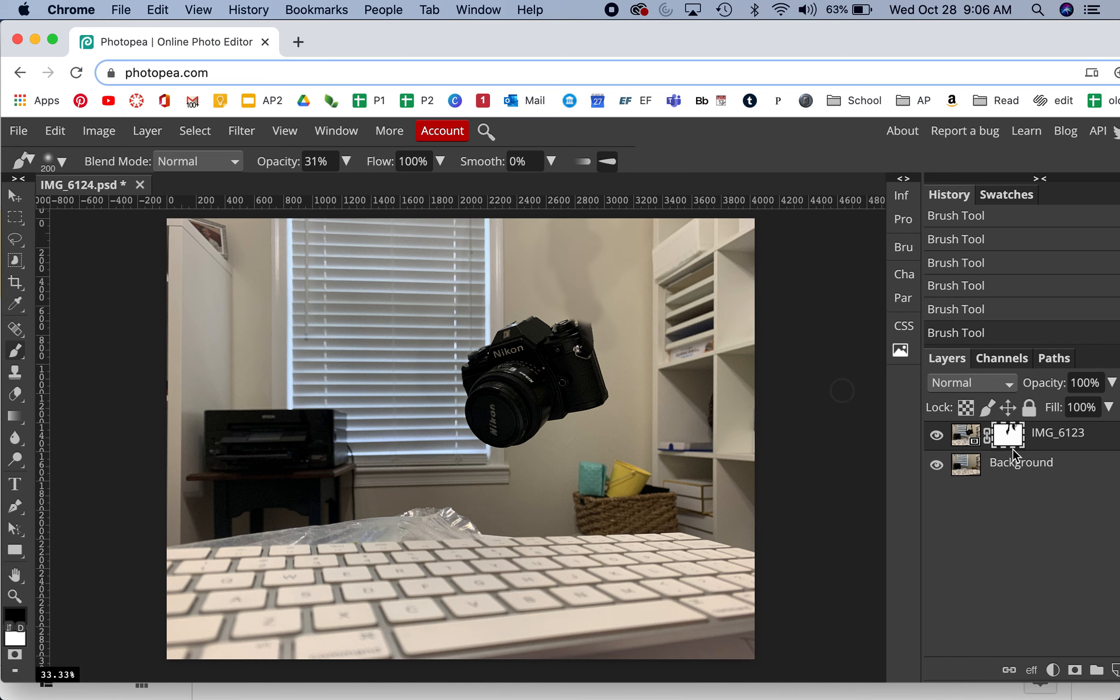
- Select the Background layer and flatten the image into a single layer
left_click(1049, 473)
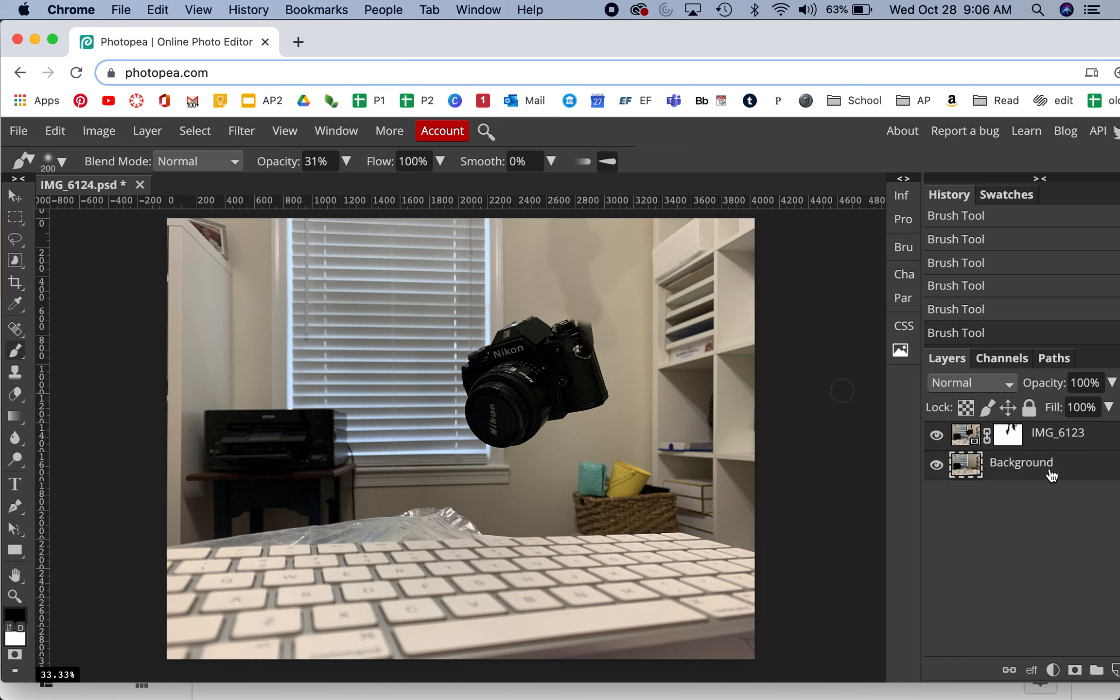
left_click(145, 132)
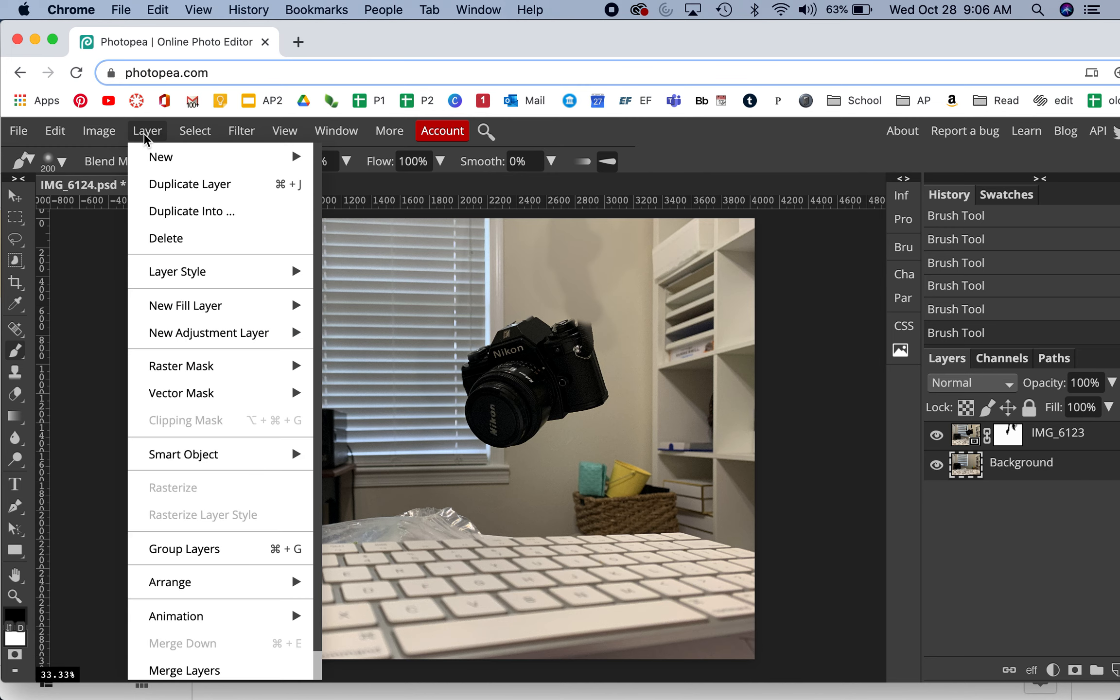
scroll(190, 651, "down", 1)
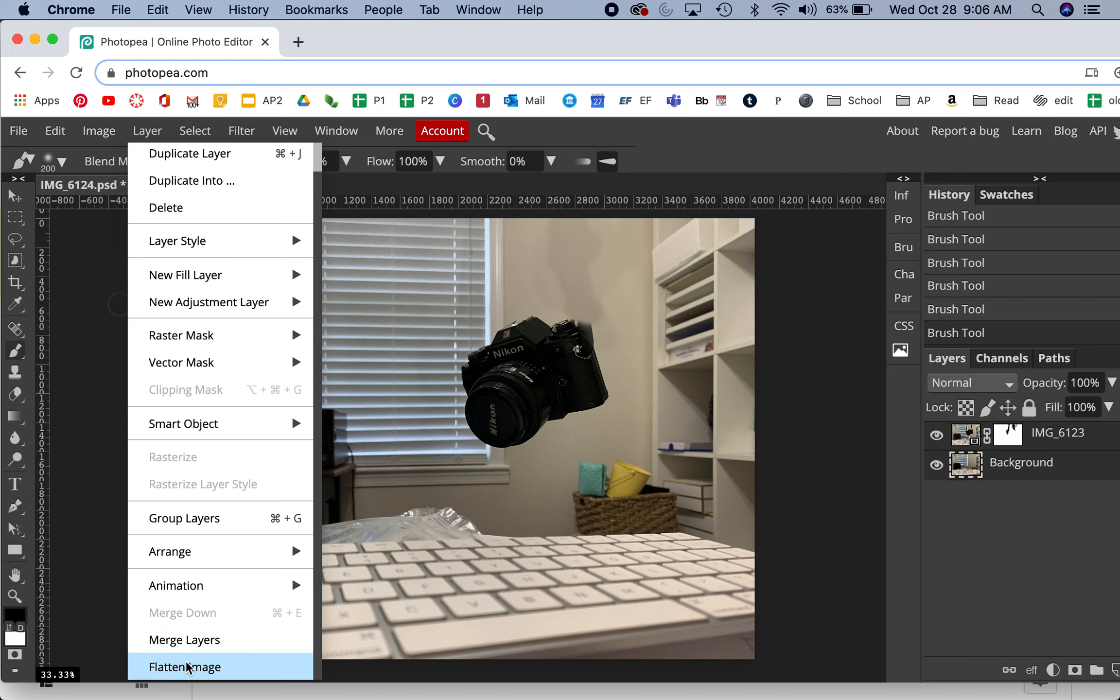
left_click(187, 667)
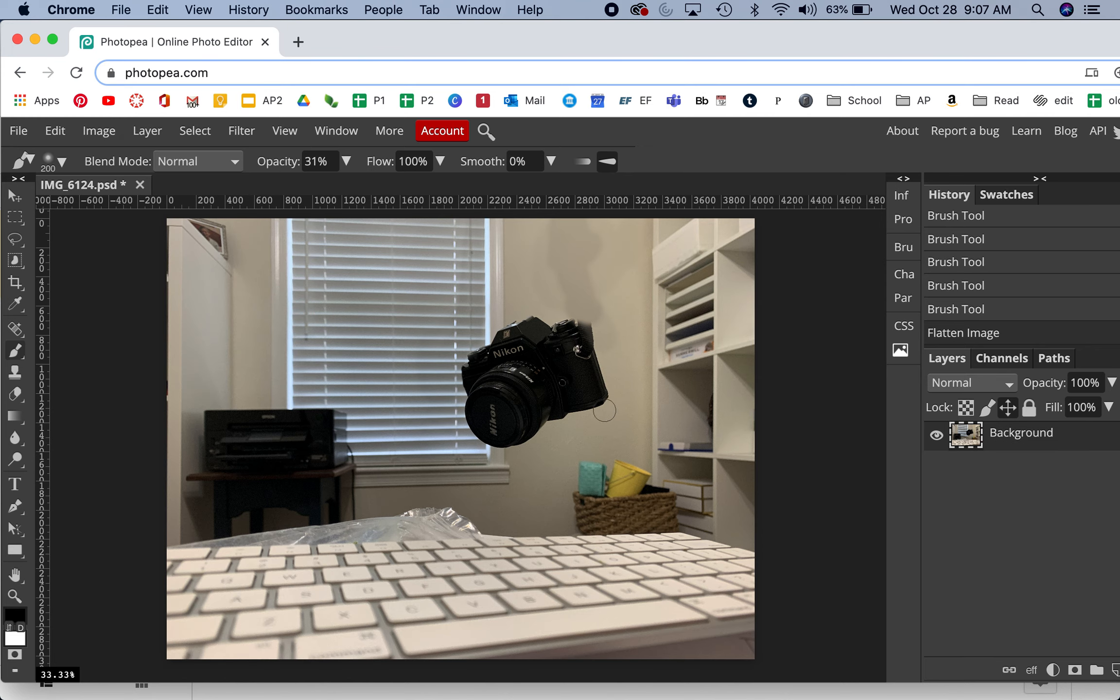
- Try a Levels adjustment on the flattened image with the black input at 22, and discard it
left_click(95, 136)
mouse_move(110, 162)
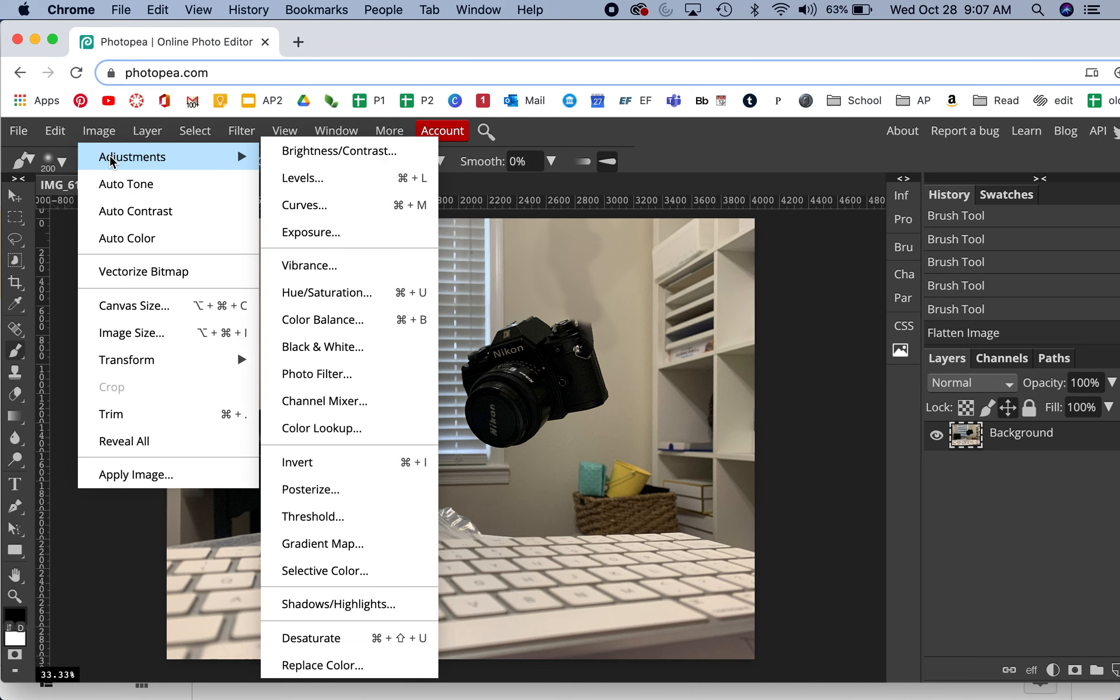
left_click(328, 179)
left_click_drag(340, 256, 875, 135)
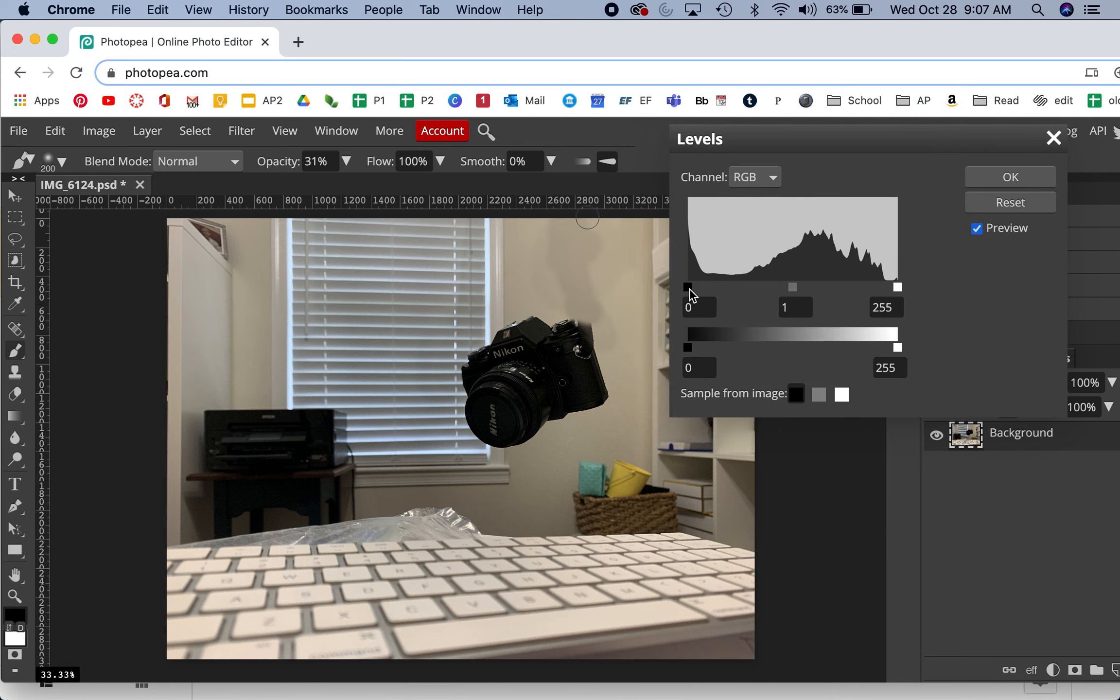
left_click(695, 290)
left_click_drag(704, 289, 706, 290)
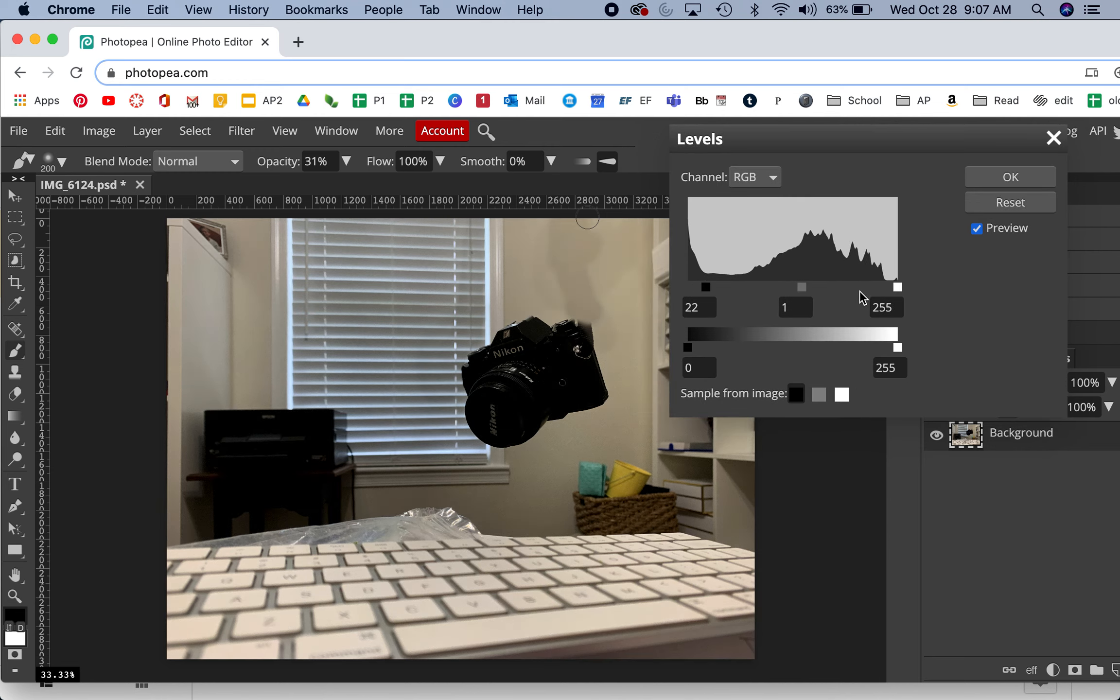
left_click(887, 294)
left_click(1008, 205)
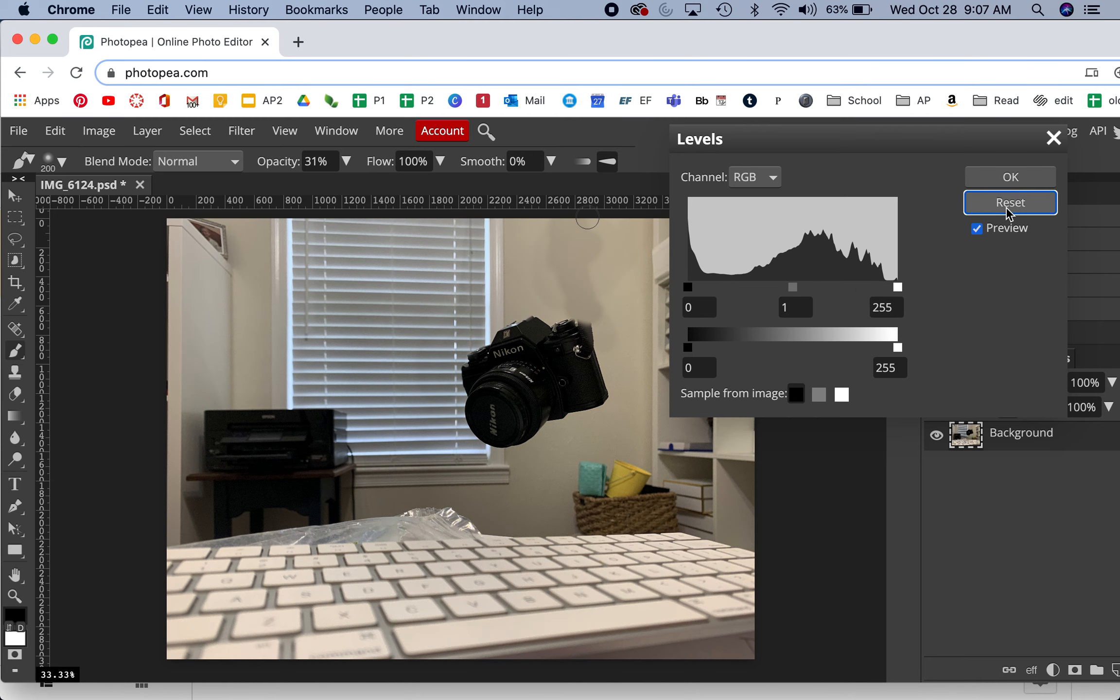
left_click(1053, 139)
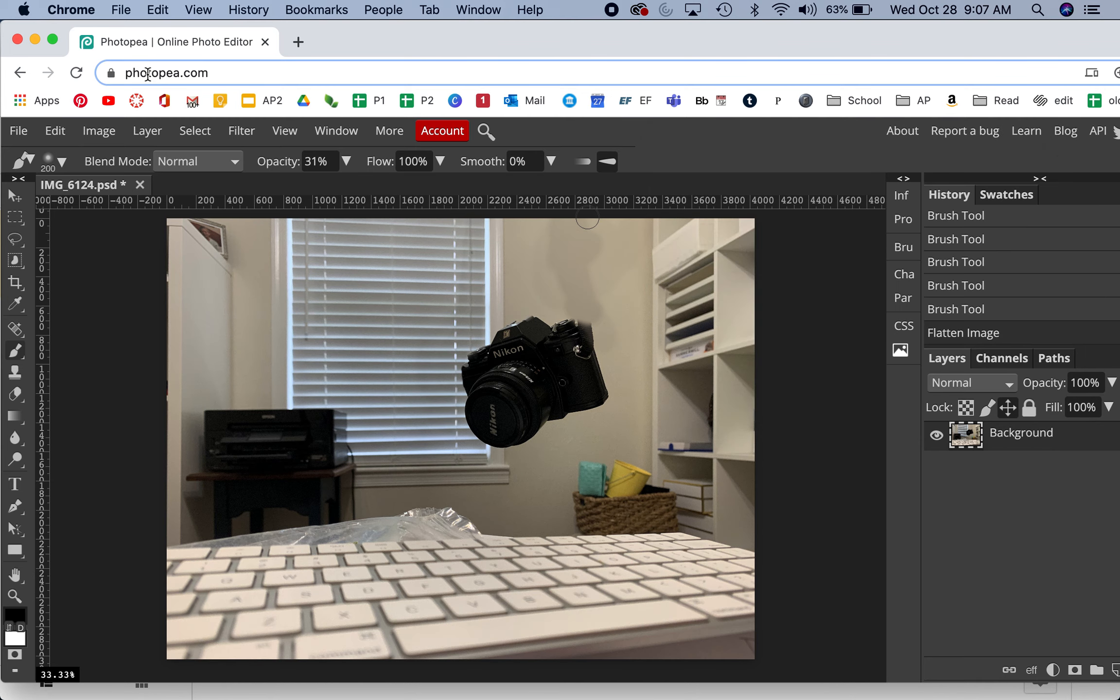
- Try a Photo Filter with the brown colour a7650b at 82% density on the flattened image, and discard it
left_click(100, 131)
mouse_move(111, 158)
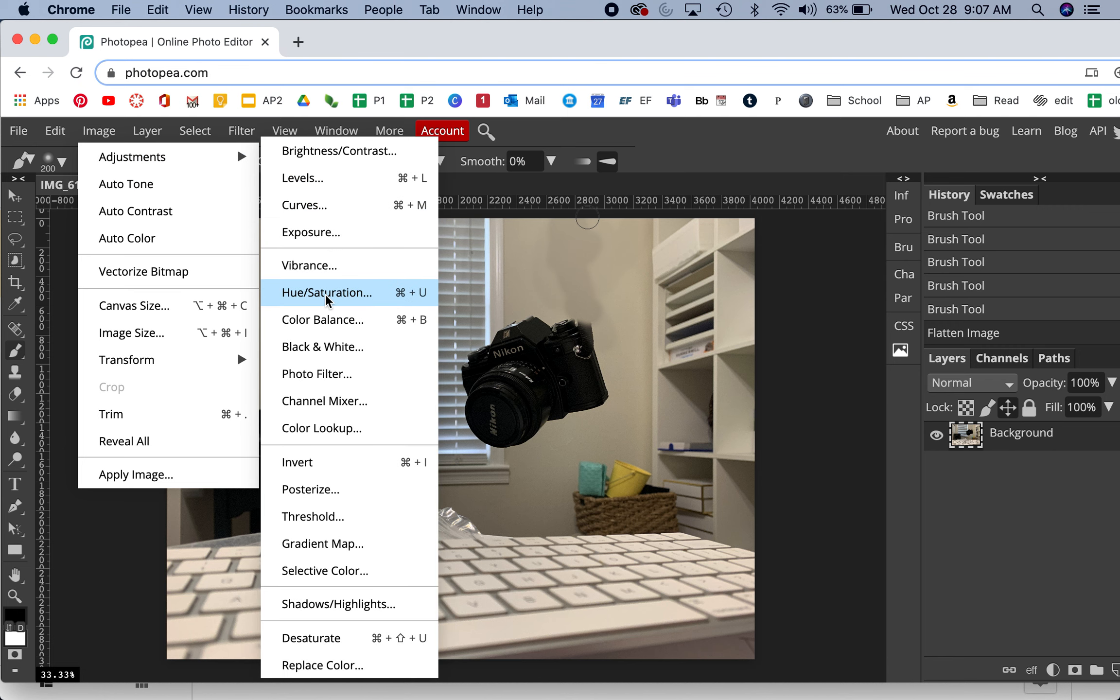
left_click(324, 374)
left_click_drag(325, 258, 864, 122)
mouse_move(887, 217)
left_mouse_down()
mouse_move(807, 220)
mouse_move(897, 217)
left_mouse_up()
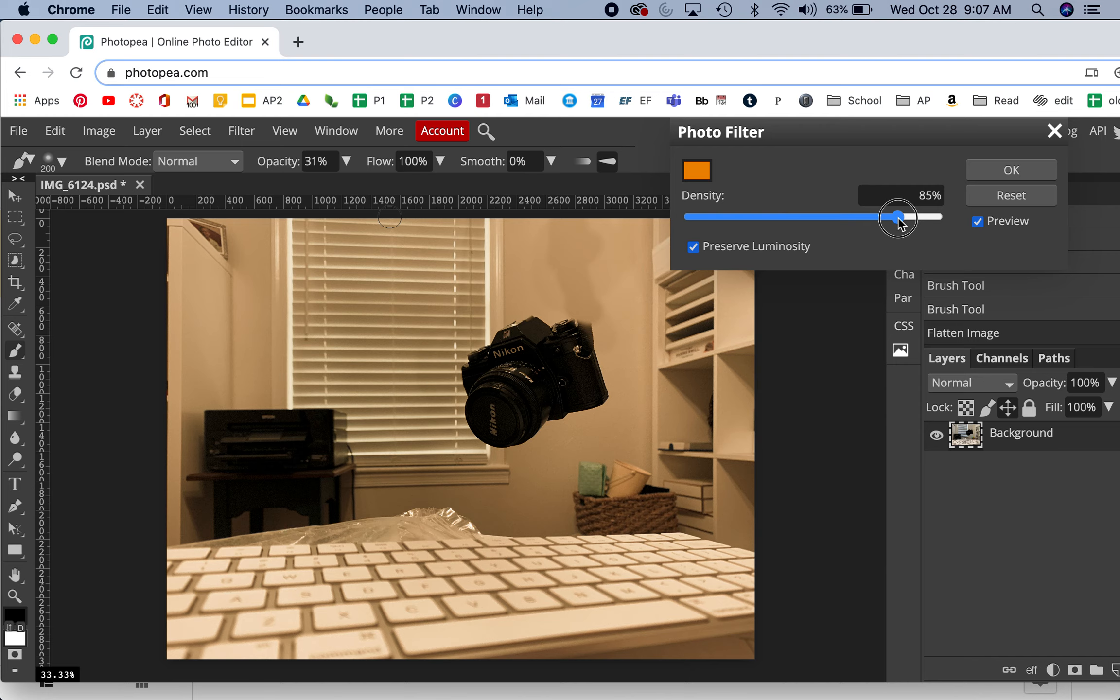
left_click(701, 173)
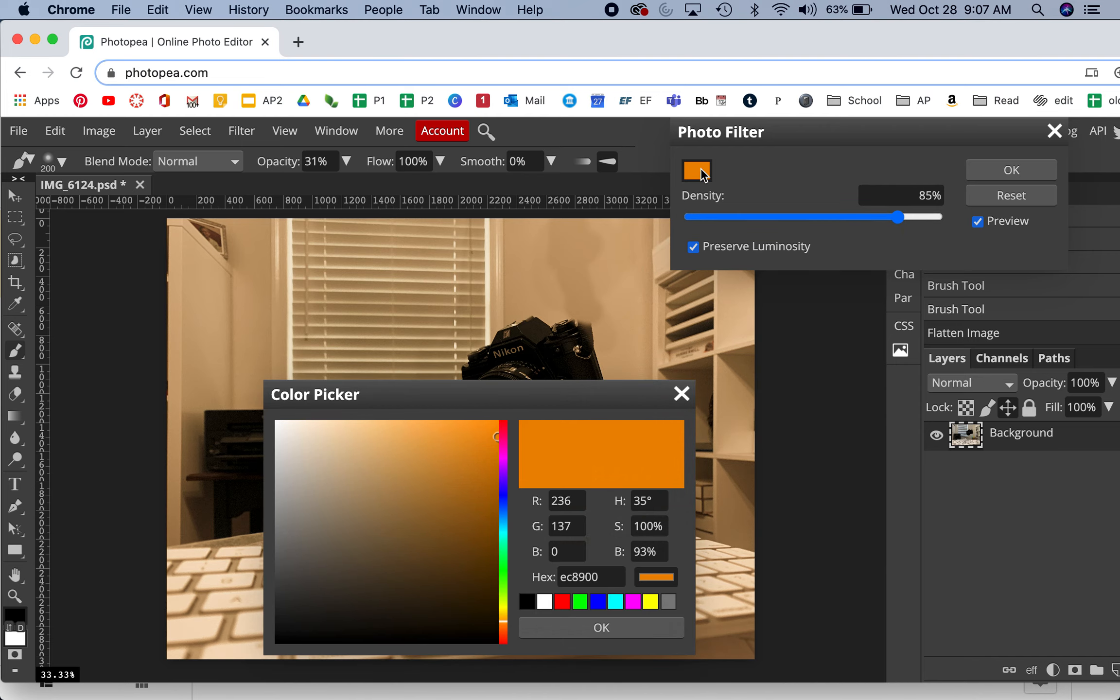
left_click(436, 481)
left_click_drag(442, 493, 485, 501)
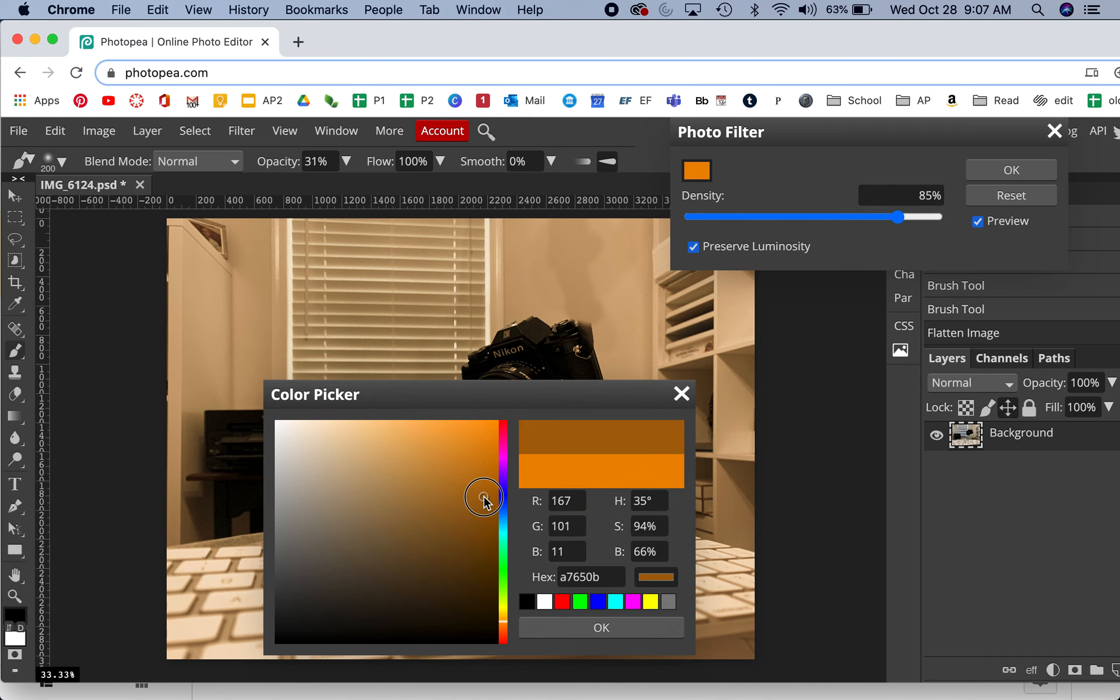
left_click(619, 633)
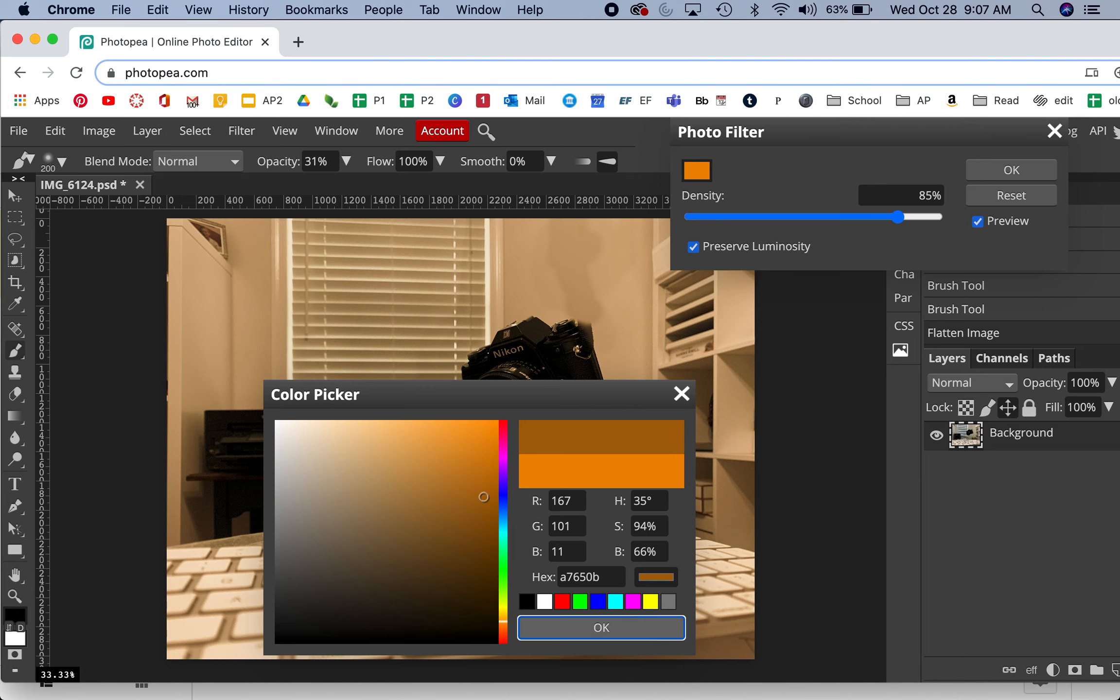
mouse_move(897, 218)
left_mouse_down()
mouse_move(864, 219)
mouse_move(890, 217)
left_mouse_up()
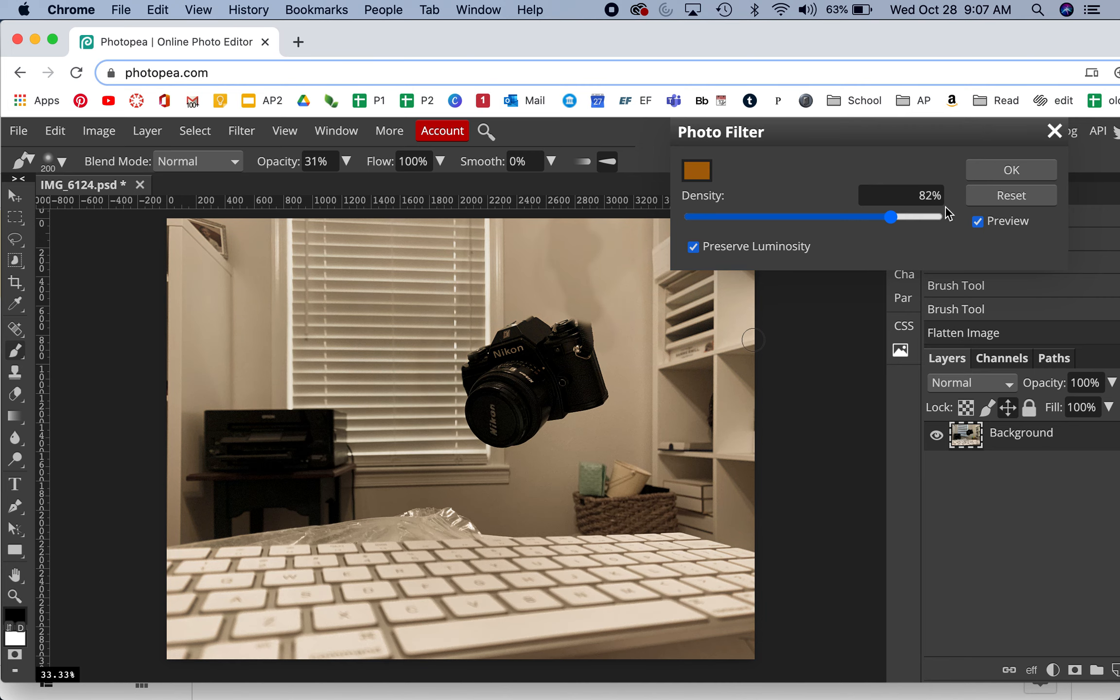
left_click(1054, 132)
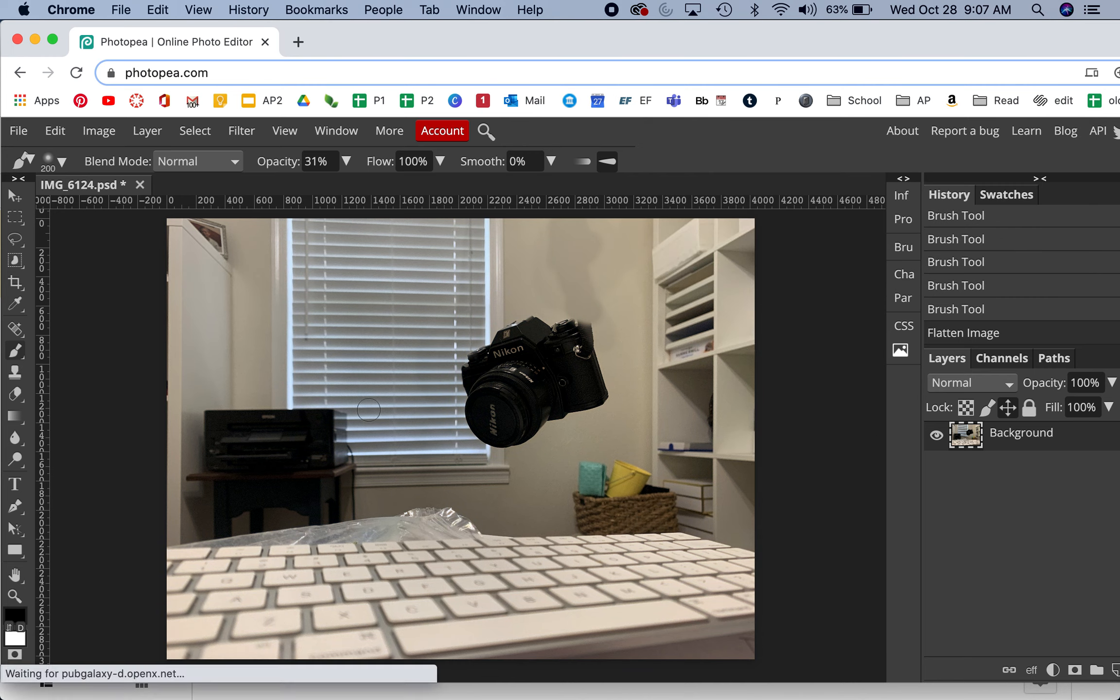
left_click(18, 130)
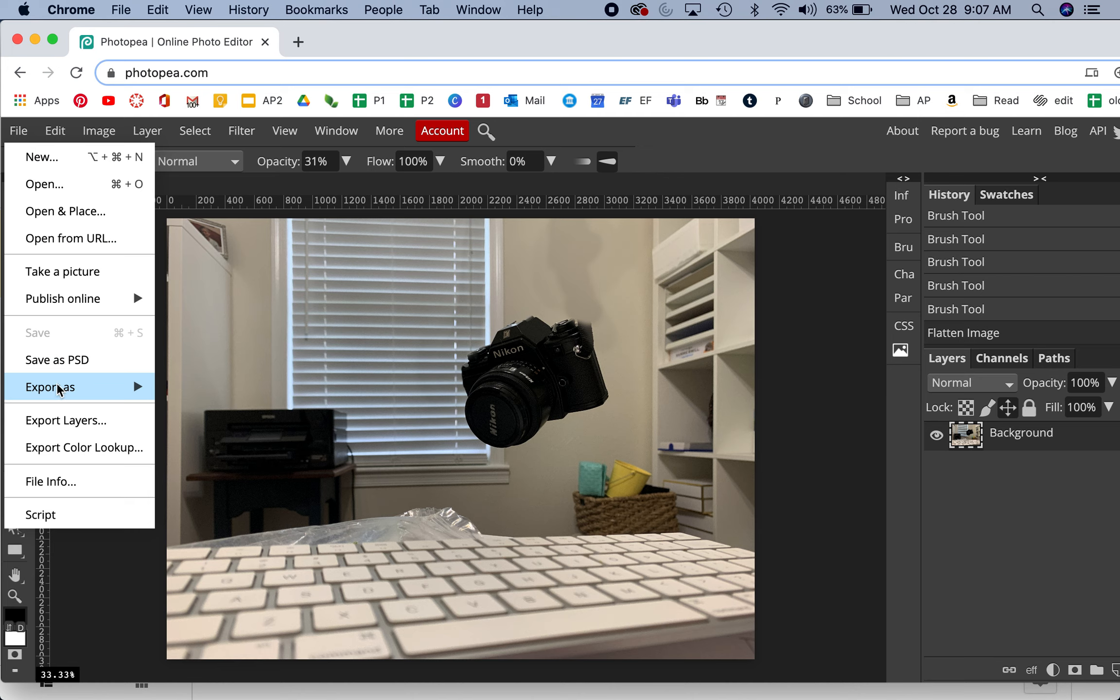
mouse_move(106, 391)
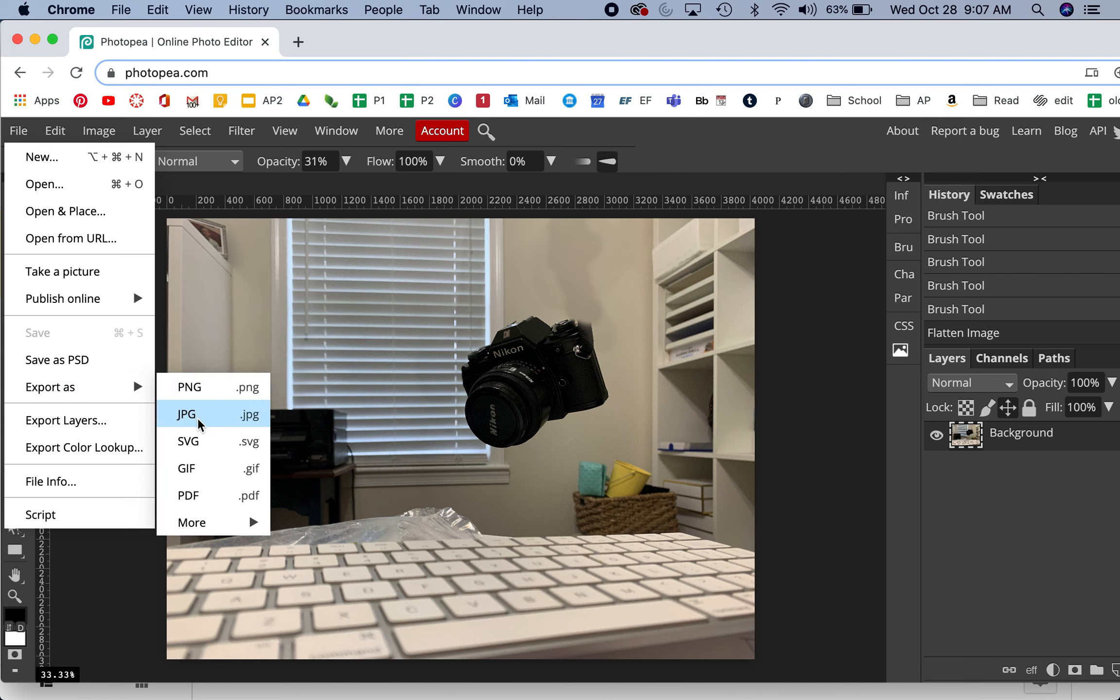
left_click(19, 131)
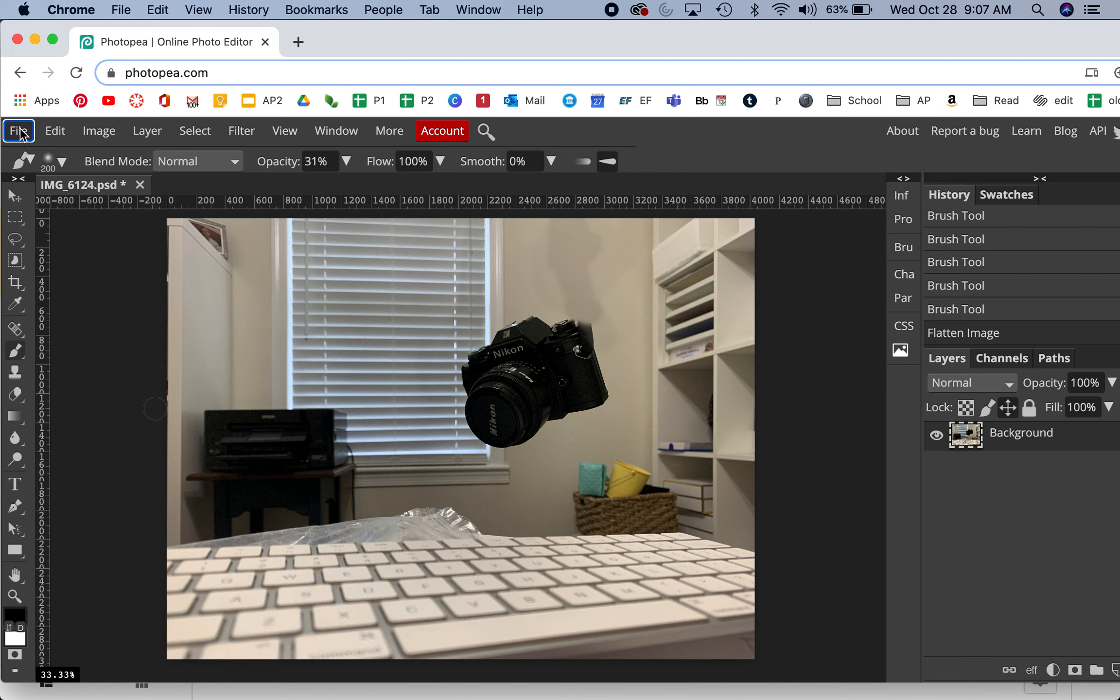